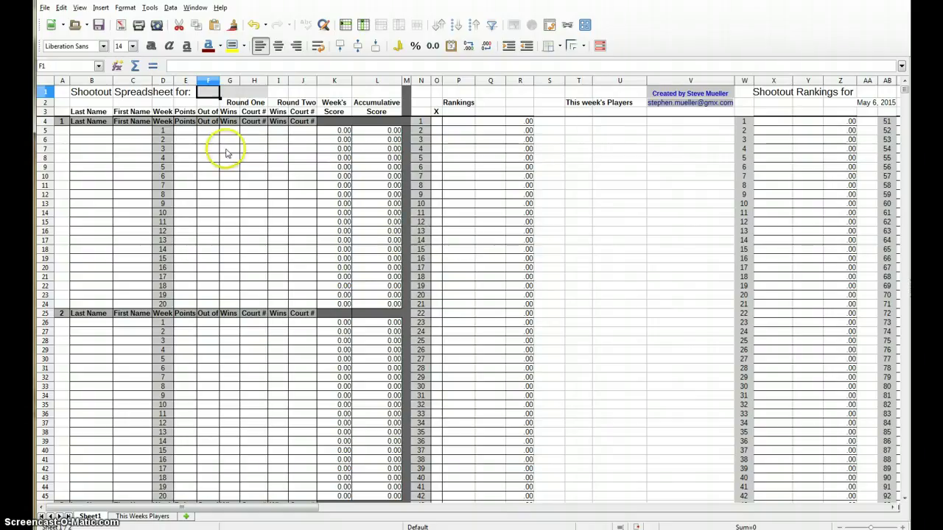
Enter '4.0 Men' as the group title in cell F1.
left_click(206, 92)
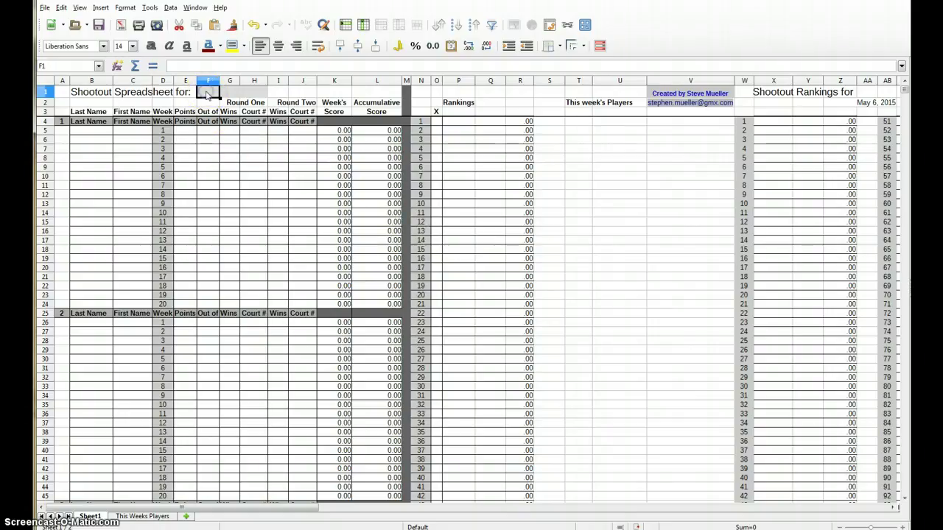
type("4.0 M")
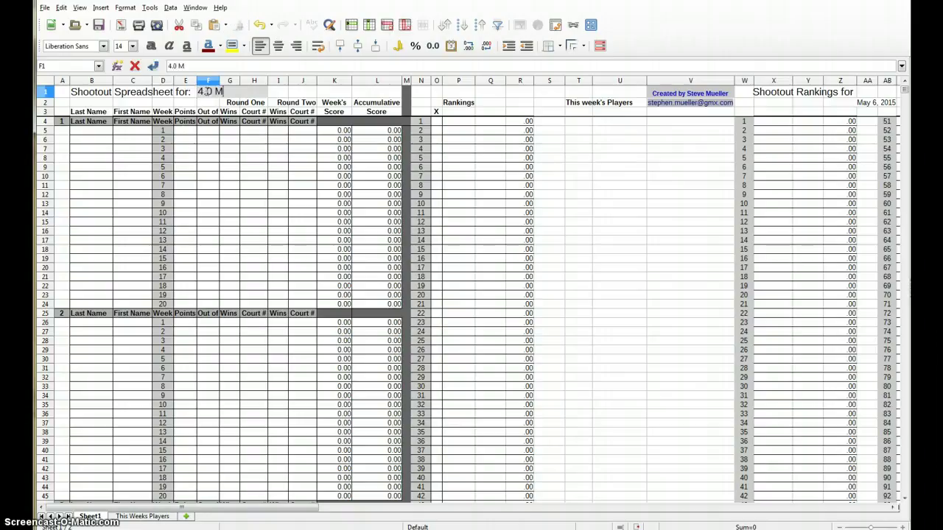
type("en")
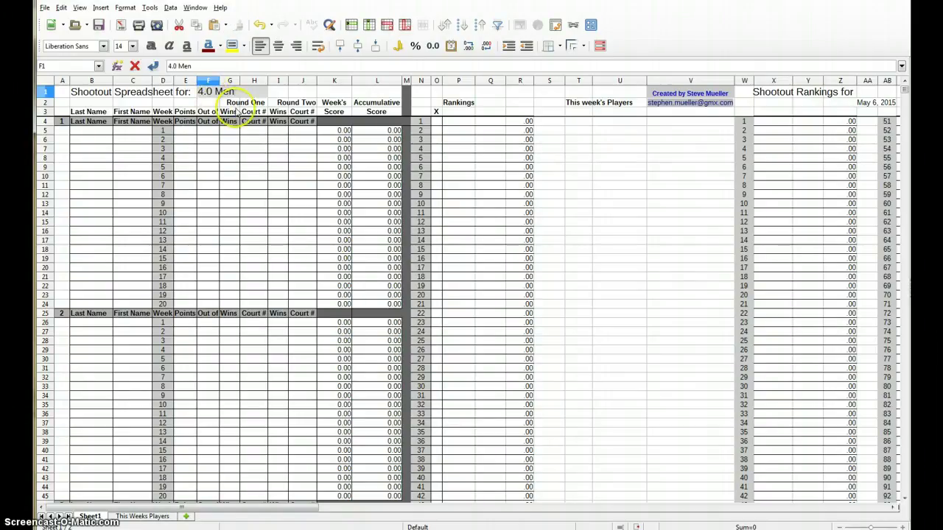
key("Return")
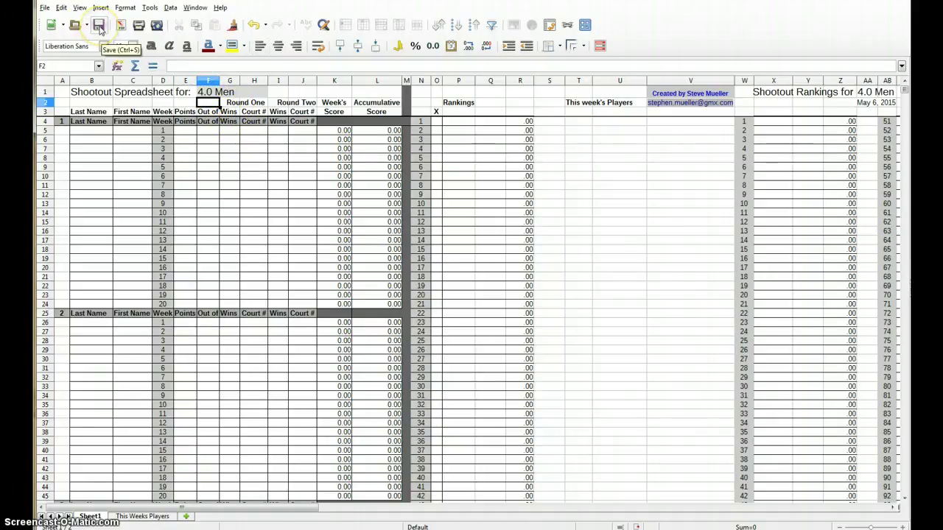
Save the workbook as a new ODF spreadsheet named 2015SS.
left_click(98, 27)
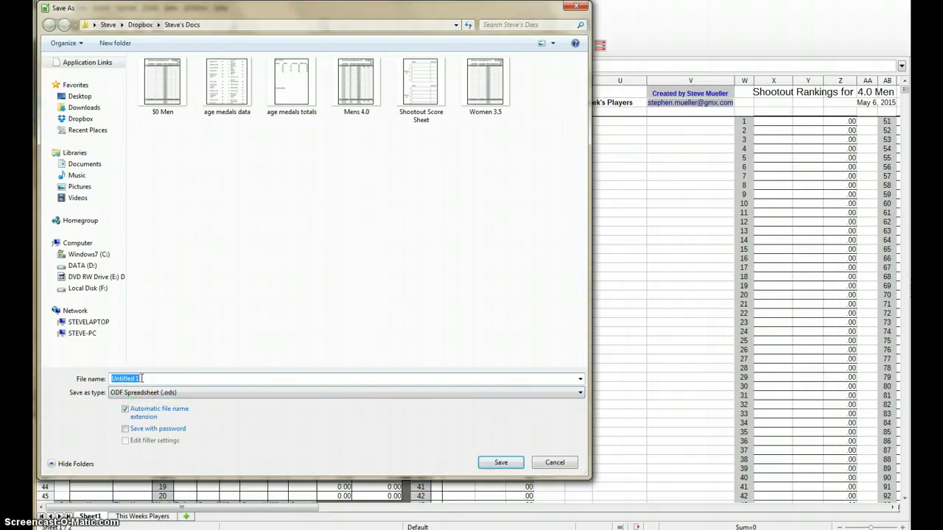
type("2015")
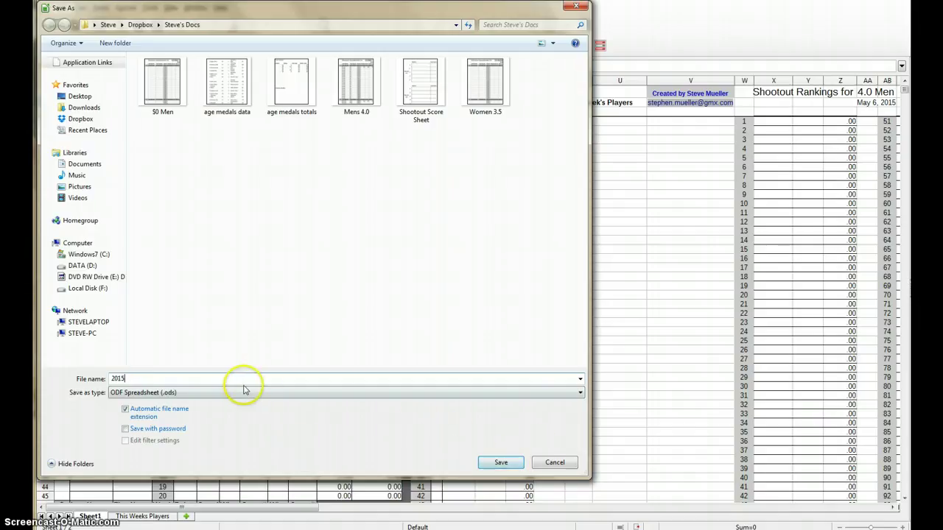
type("SS")
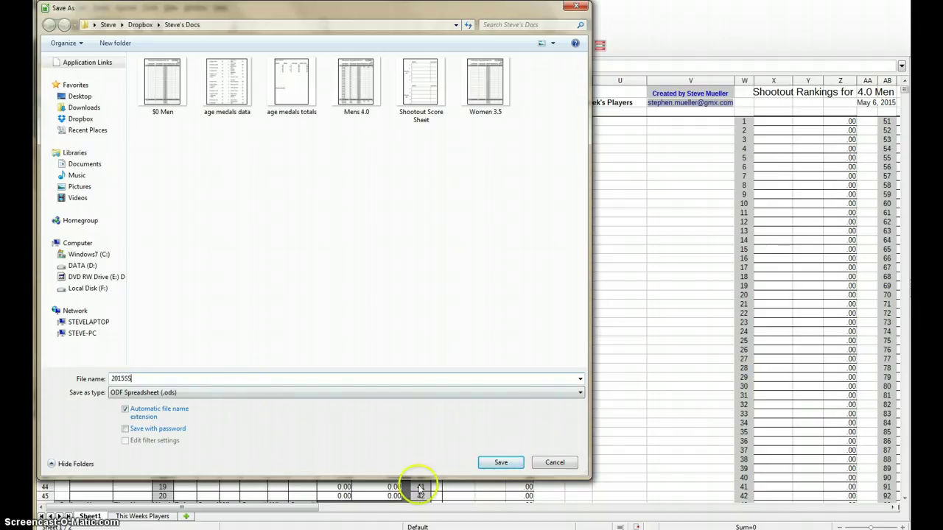
left_click(498, 460)
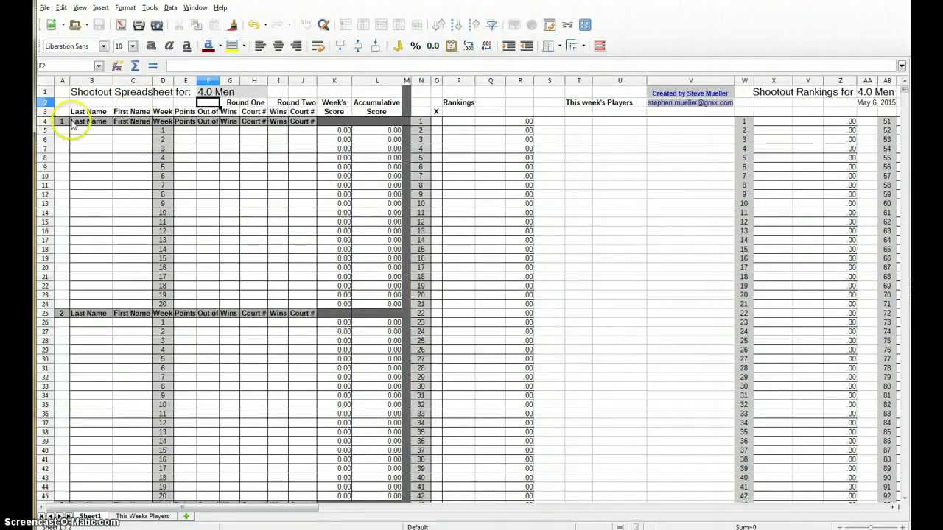
scroll(83, 324, "down", 20)
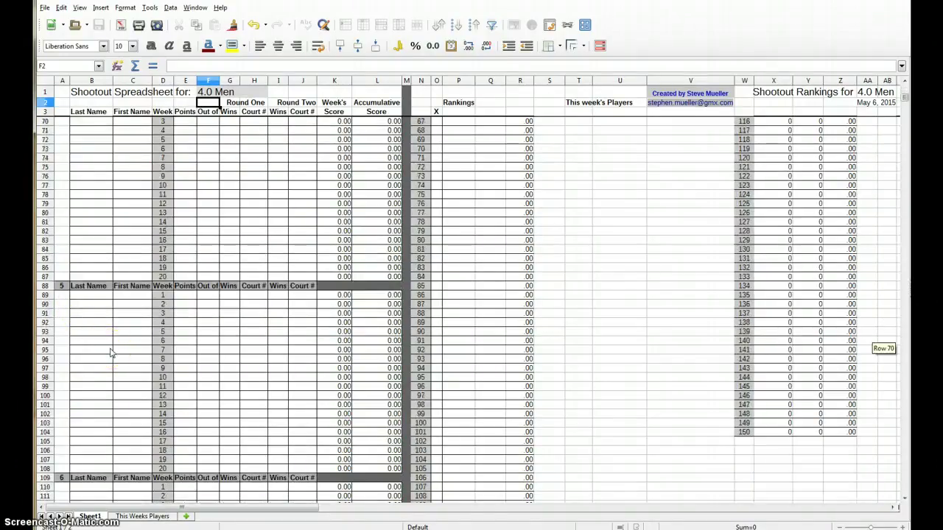
scroll(110, 353, "up", 1)
scroll(112, 353, "up", 3)
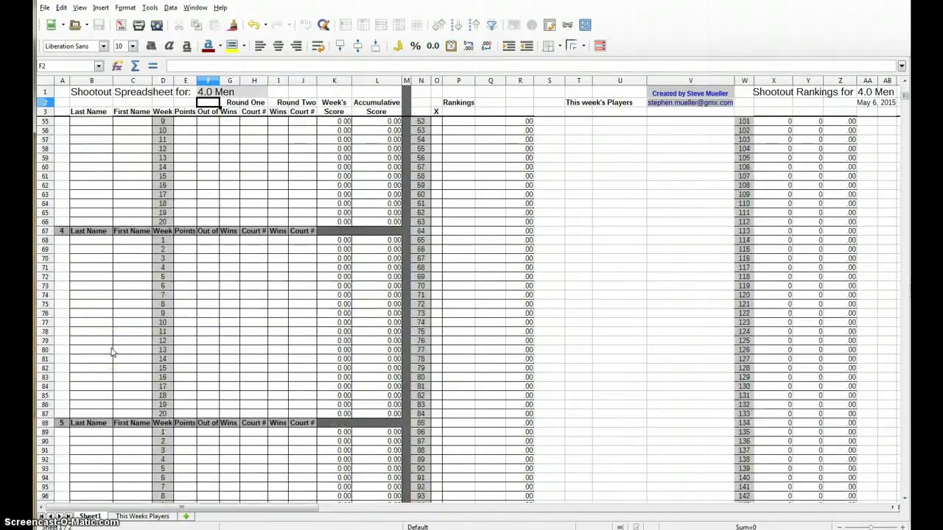
scroll(112, 352, "up", 18)
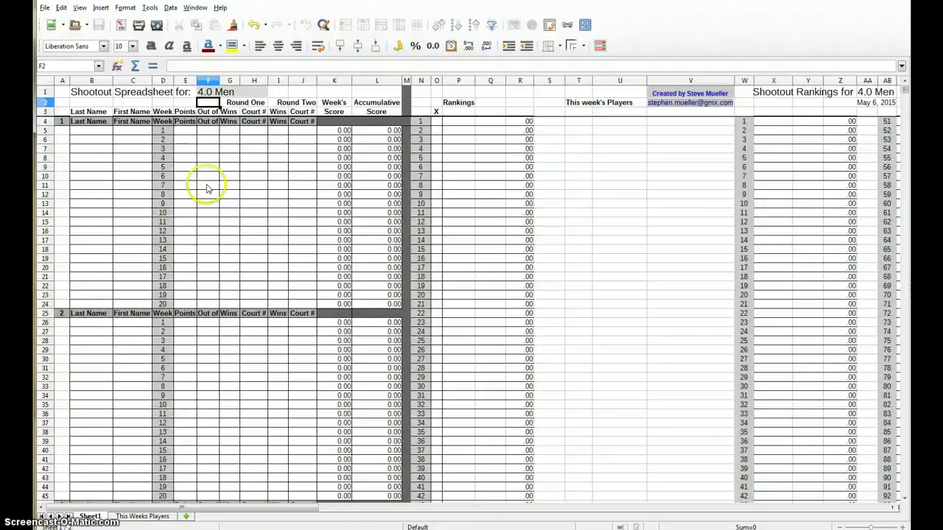
Enter the first player's last name in B5 and first name in C5.
left_click(104, 132)
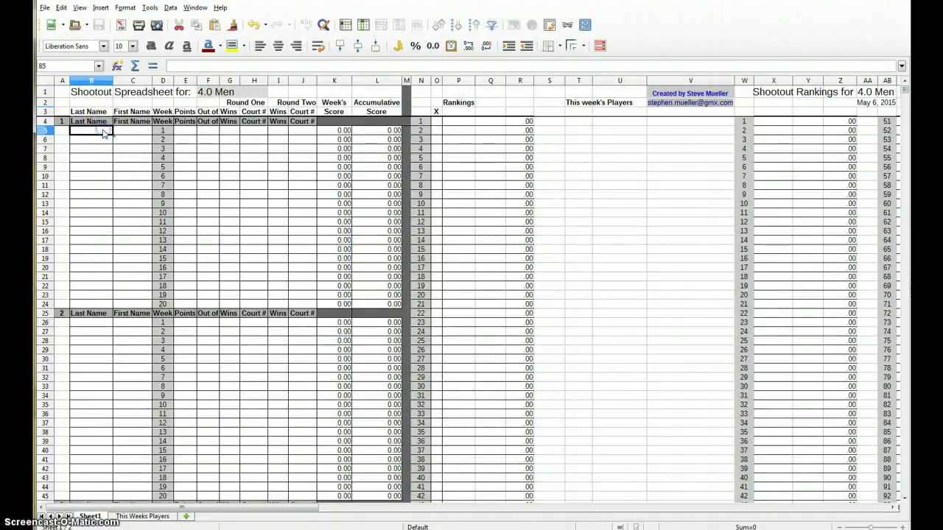
type("Hor")
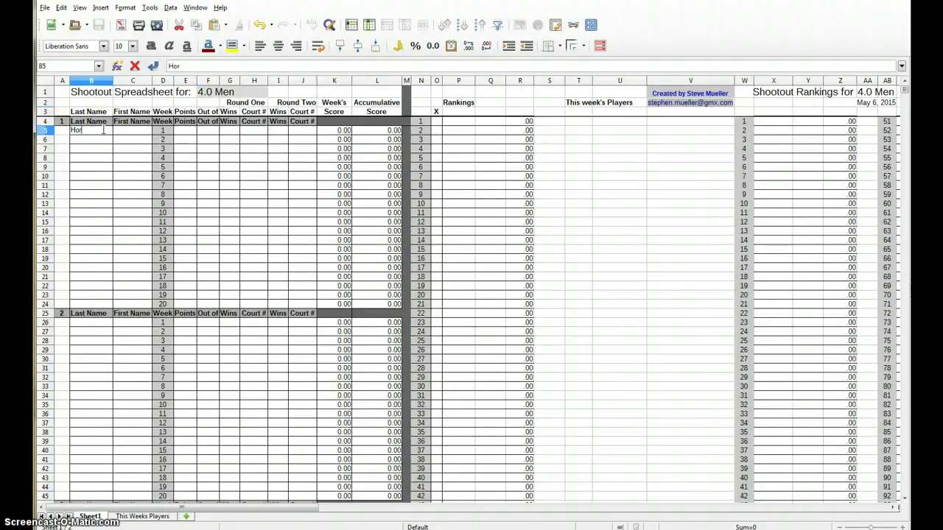
type("vat")
key("Tab")
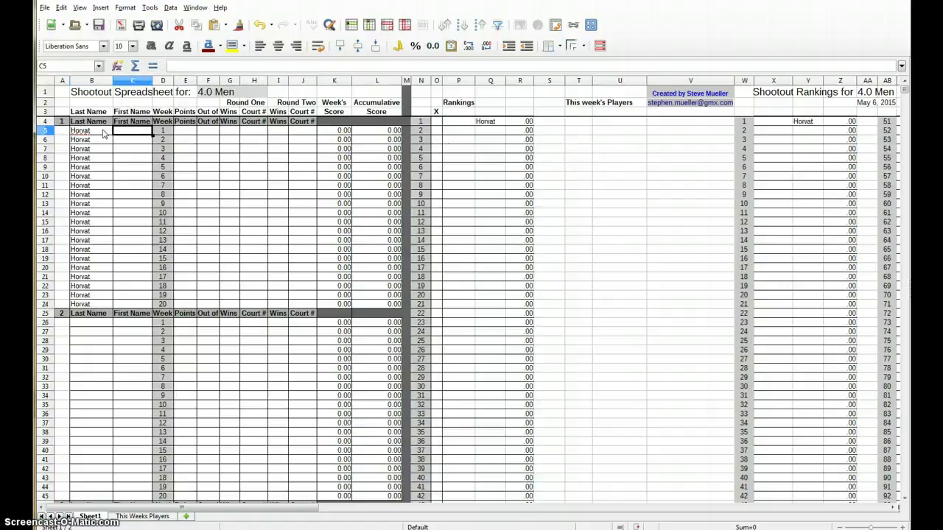
type("Bo")
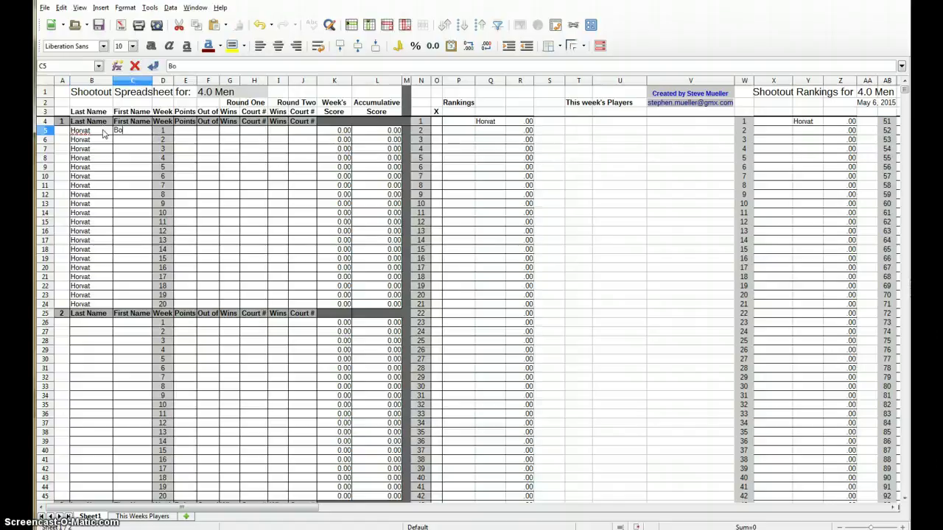
key("Return")
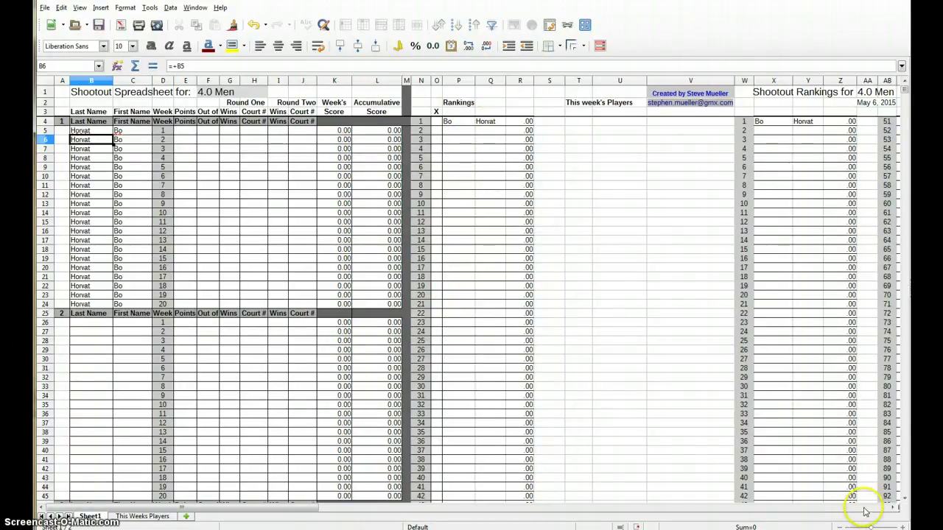
Scroll right to confirm the player now appears in the rankings, then scroll back.
left_click(893, 508)
left_click(892, 509)
left_click(892, 509)
left_click(893, 509)
left_click(892, 509)
left_click(892, 509)
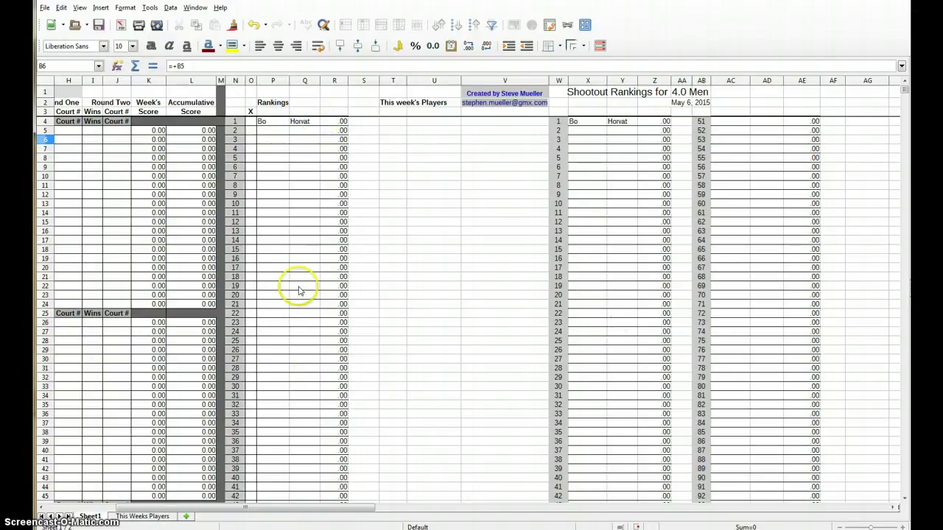
left_click_drag(295, 510, 211, 503)
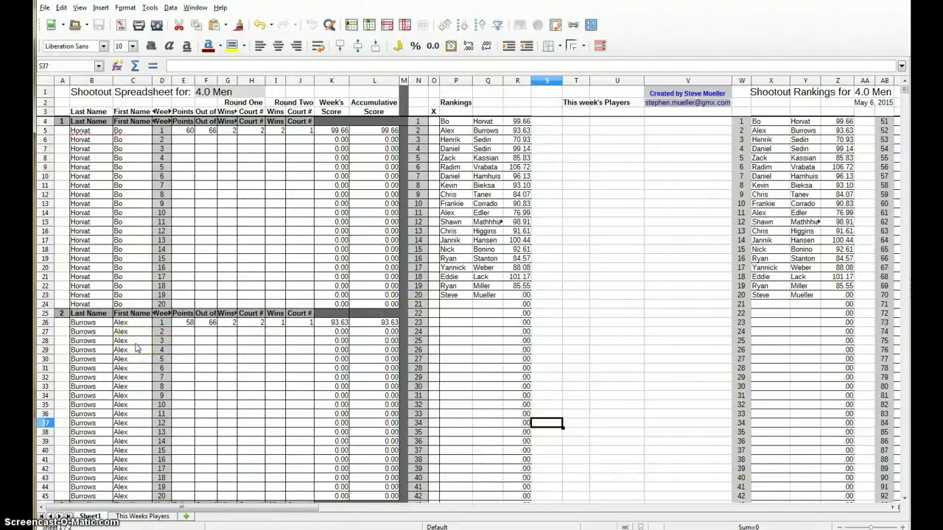
Search for the twentieth player's first name to jump to his block at row 404.
key("ctrl+f")
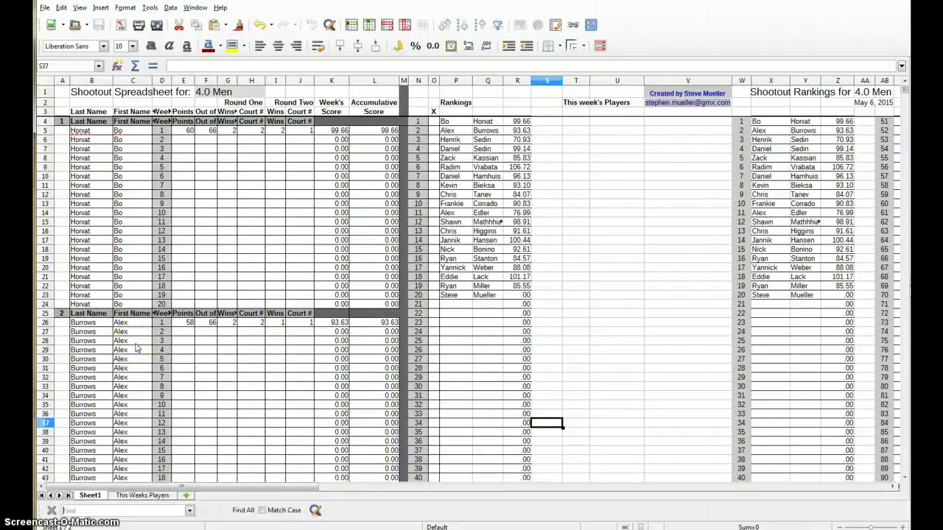
left_click(65, 510)
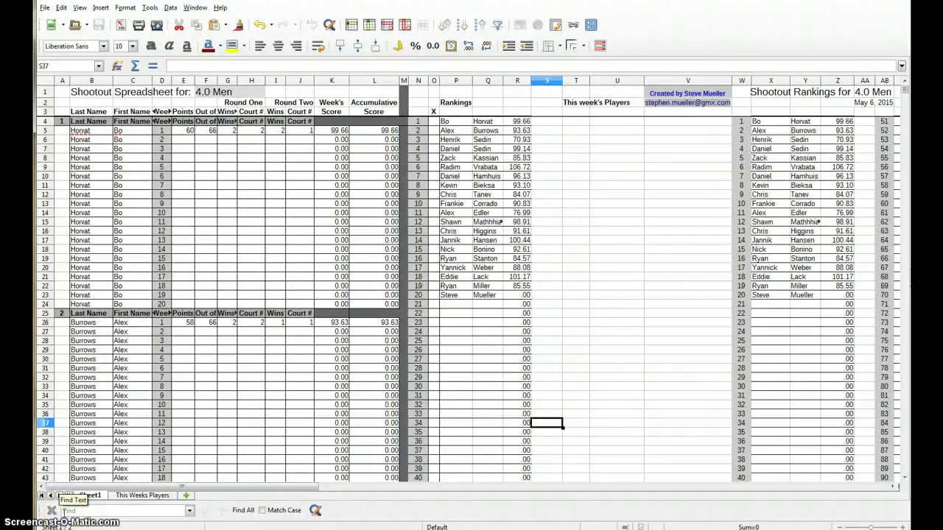
type("steve")
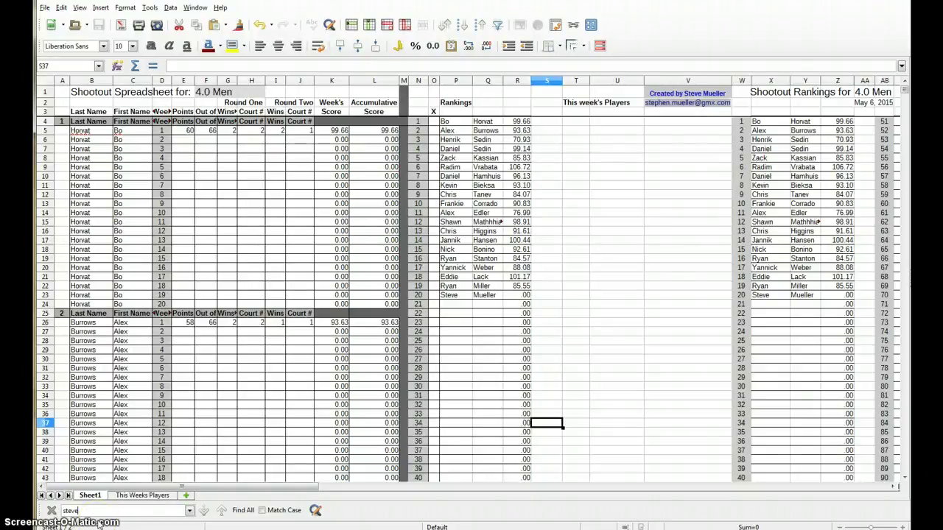
key("Return")
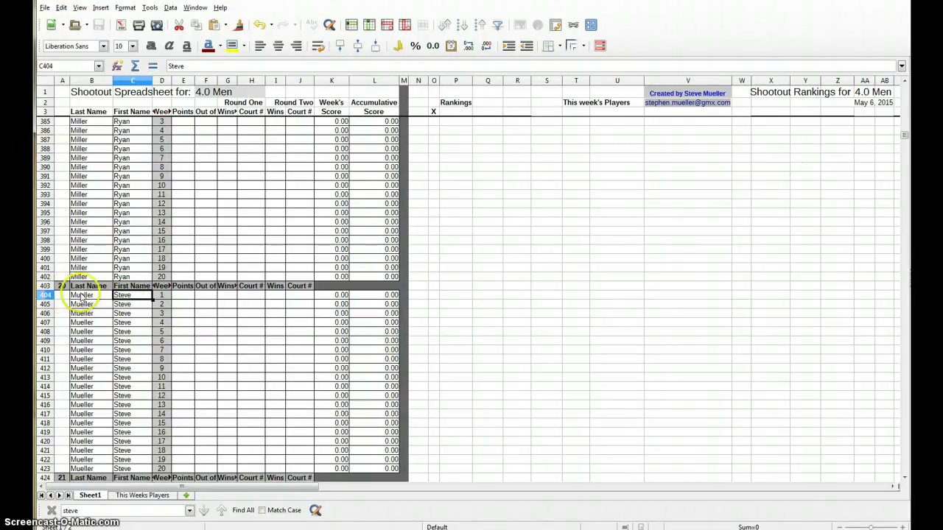
Fill E404:J404 with player 20's week-one results 65, 66, 3, 2, 3, 1.
left_click(182, 296)
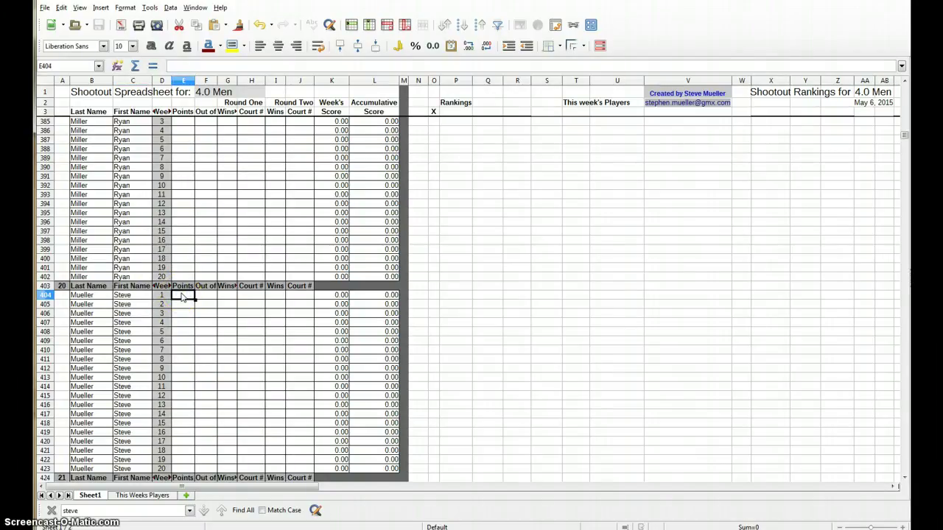
type("65")
key("Tab")
type("66")
key("Tab")
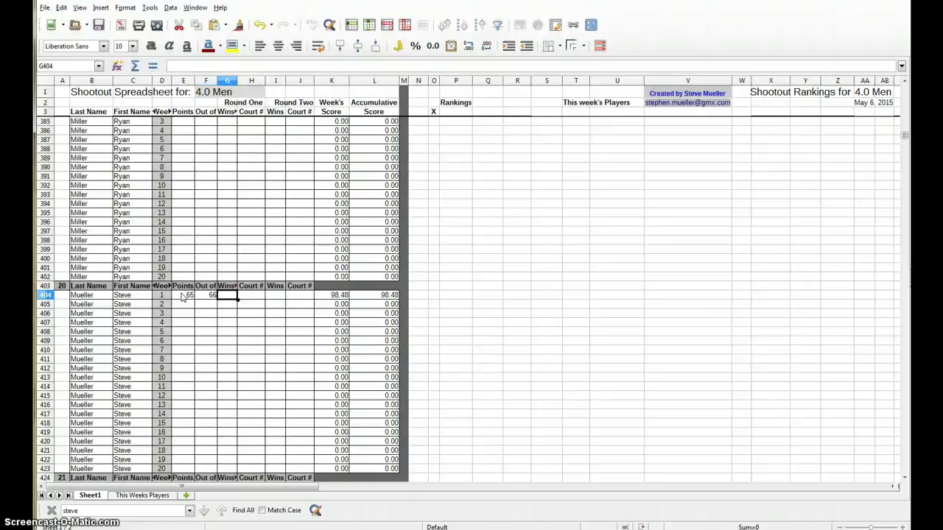
type("3")
key("Tab")
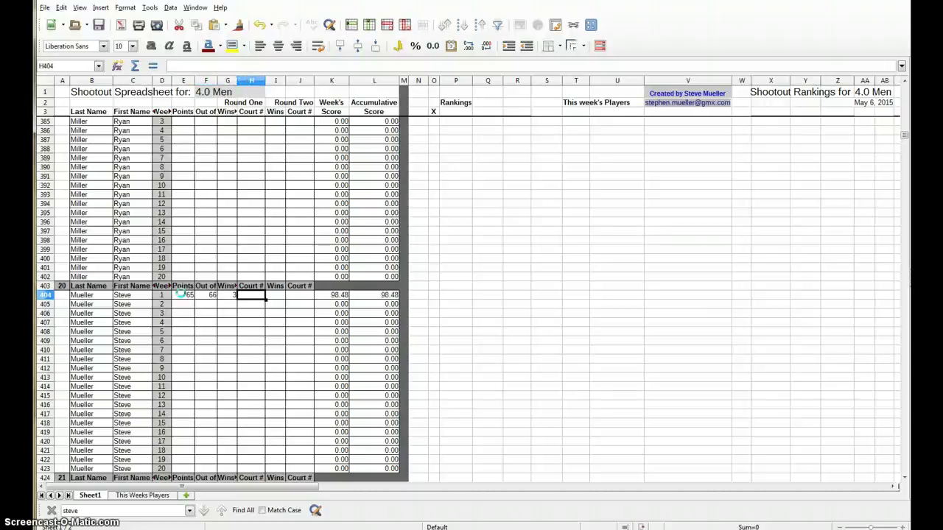
type("2")
key("Tab")
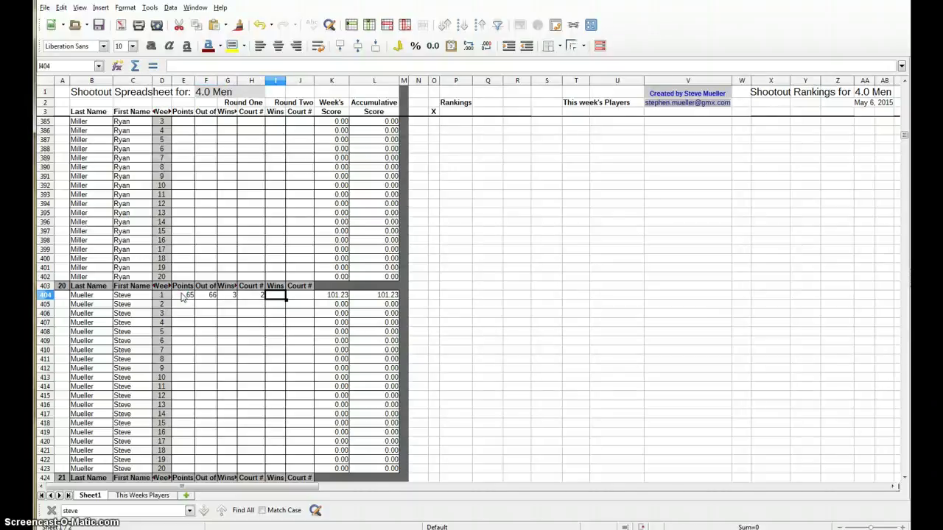
type("3")
key("Tab")
type("1")
key("Return")
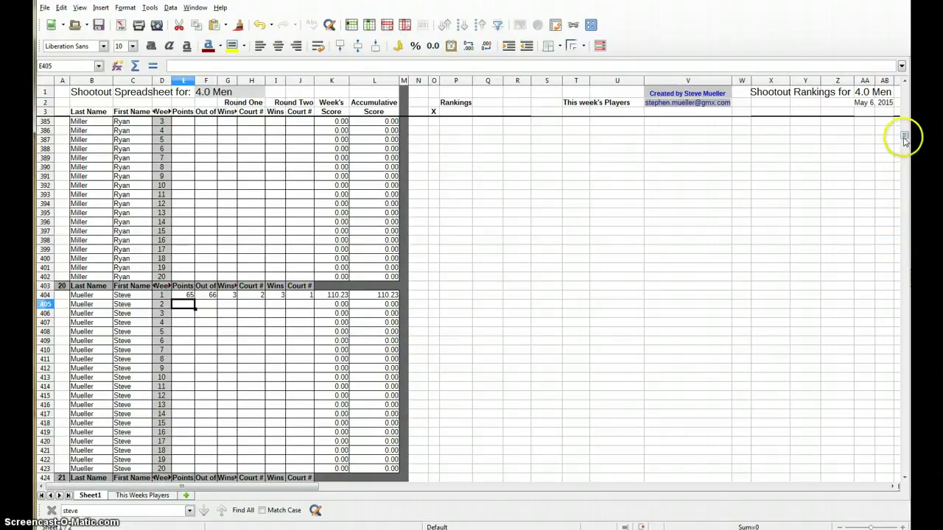
Select the RankingSortRange database range covering P4:U153.
left_click_drag(904, 138, 904, 83)
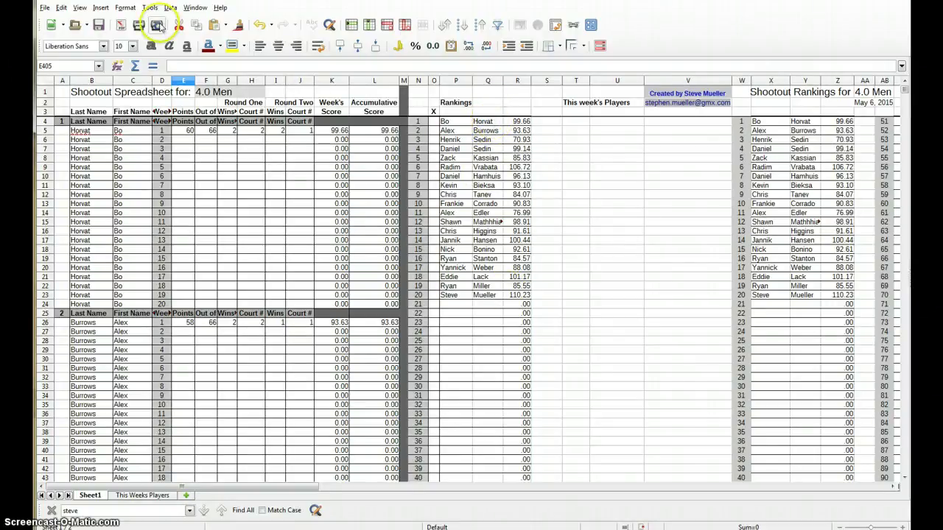
left_click(168, 9)
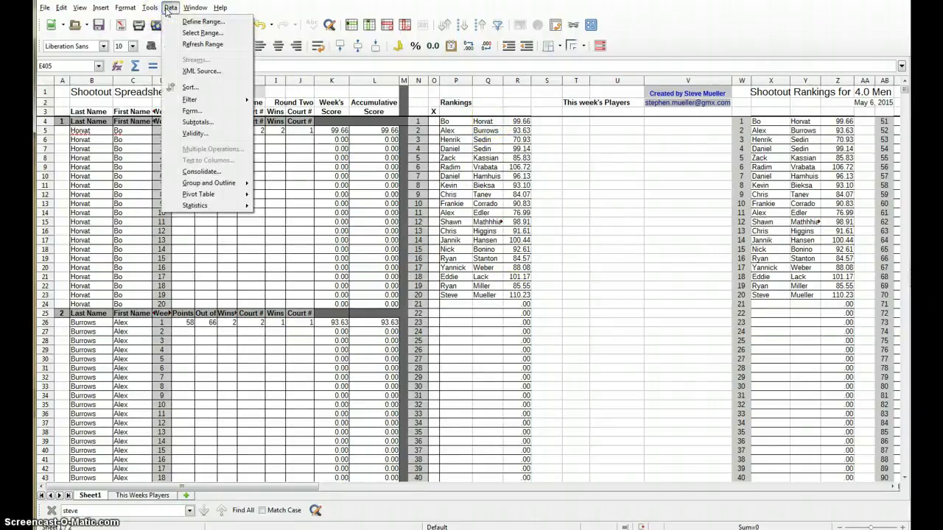
left_click(197, 34)
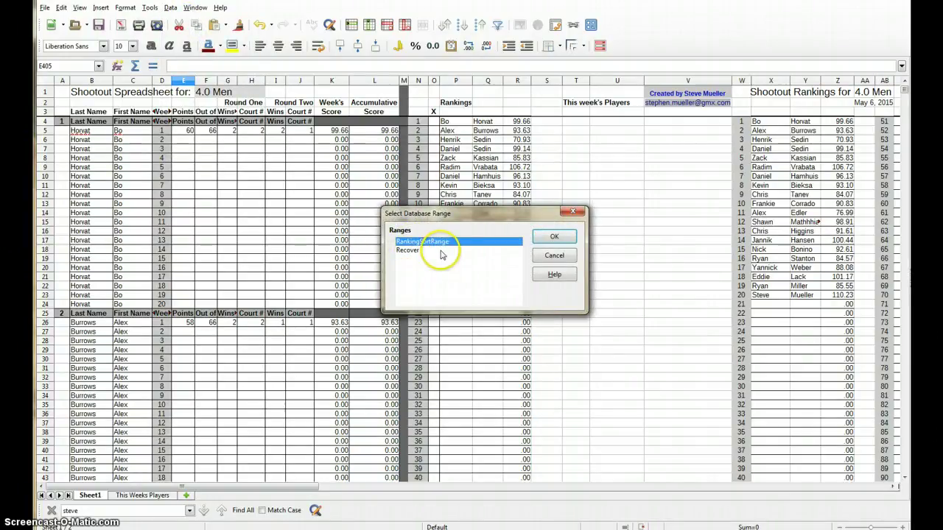
left_click(554, 237)
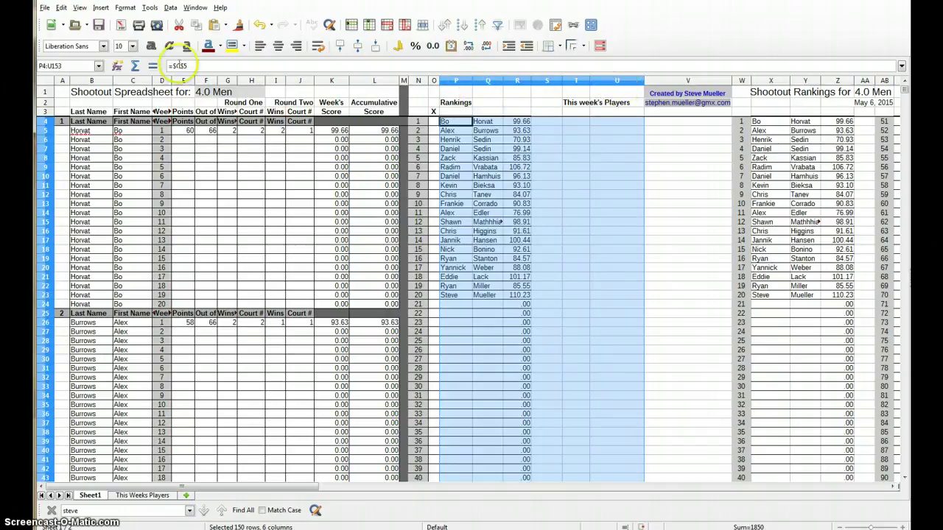
Sort the rankings range by column R in descending order.
left_click(170, 9)
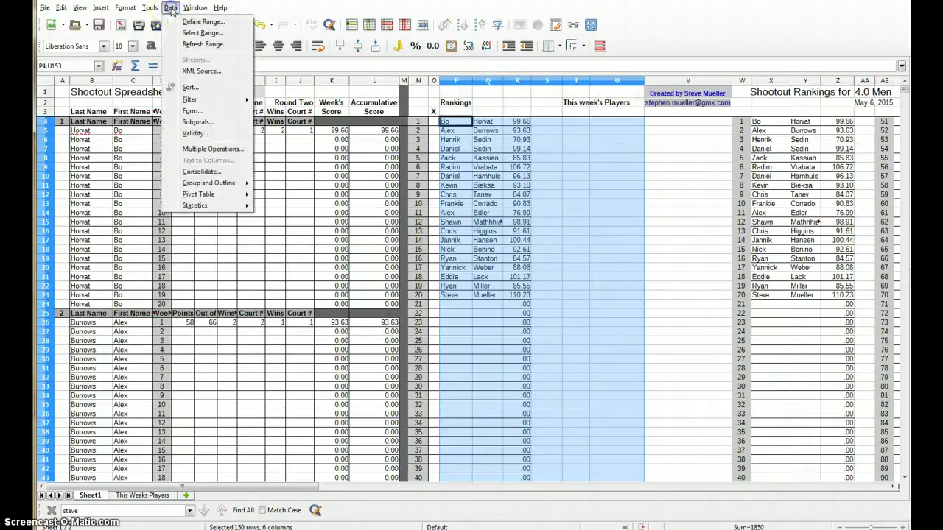
left_click(193, 87)
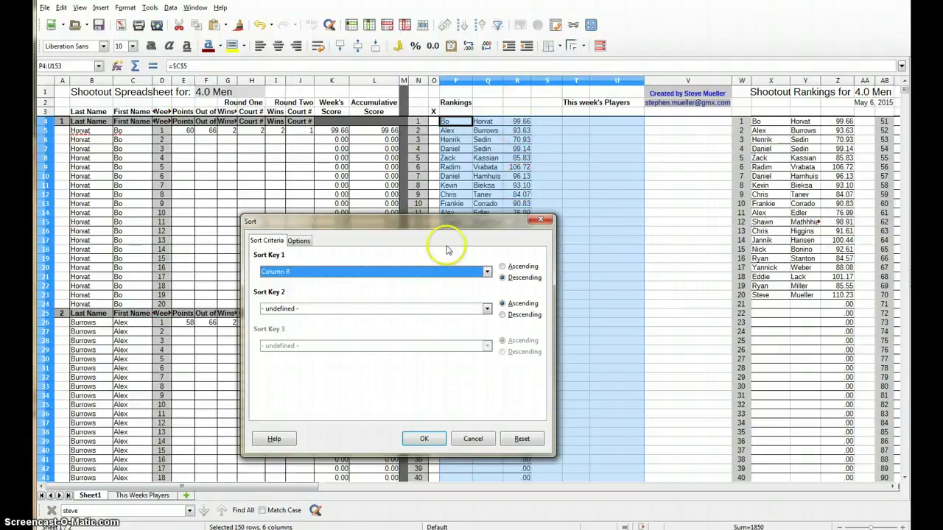
left_click(487, 272)
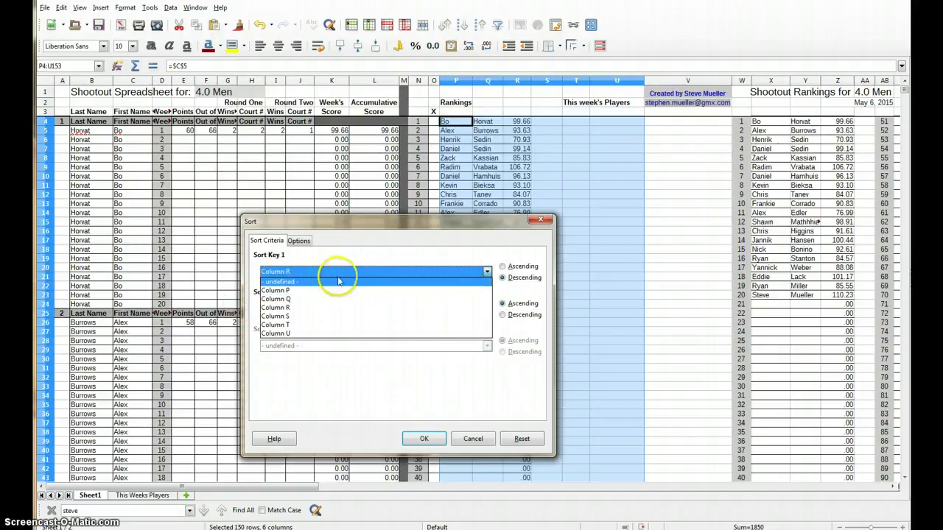
left_click(277, 308)
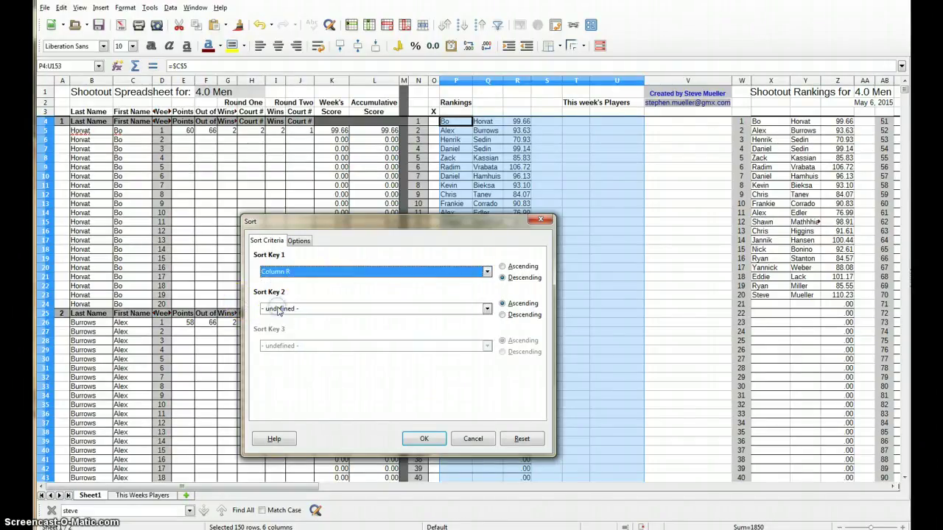
left_click(503, 278)
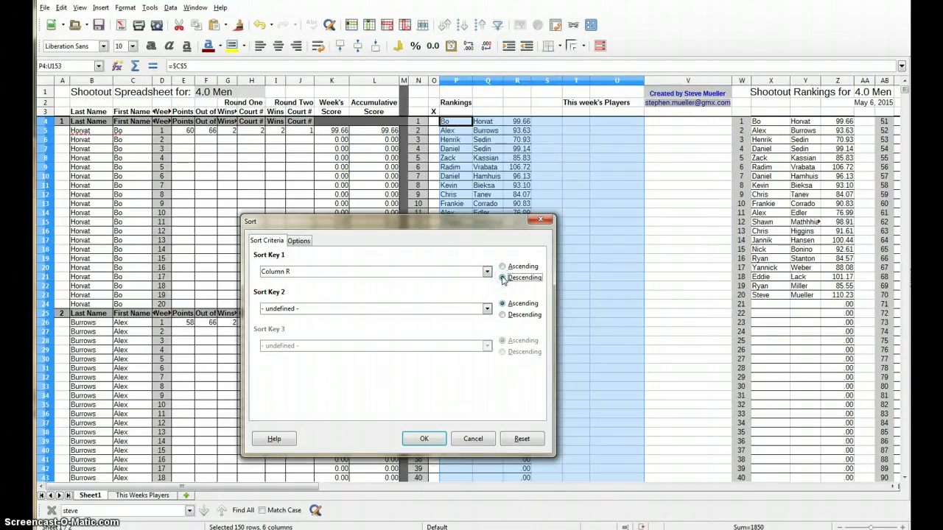
left_click(425, 439)
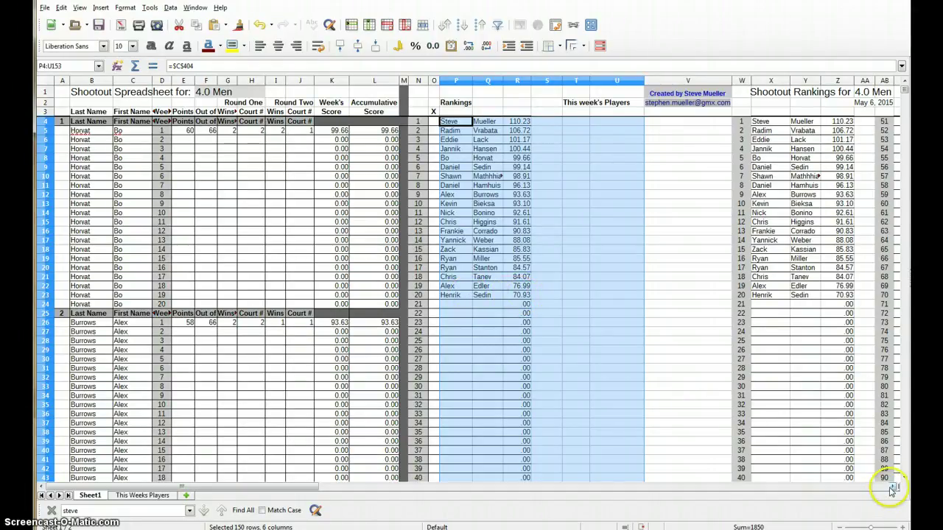
scroll(894, 490, "right", 4)
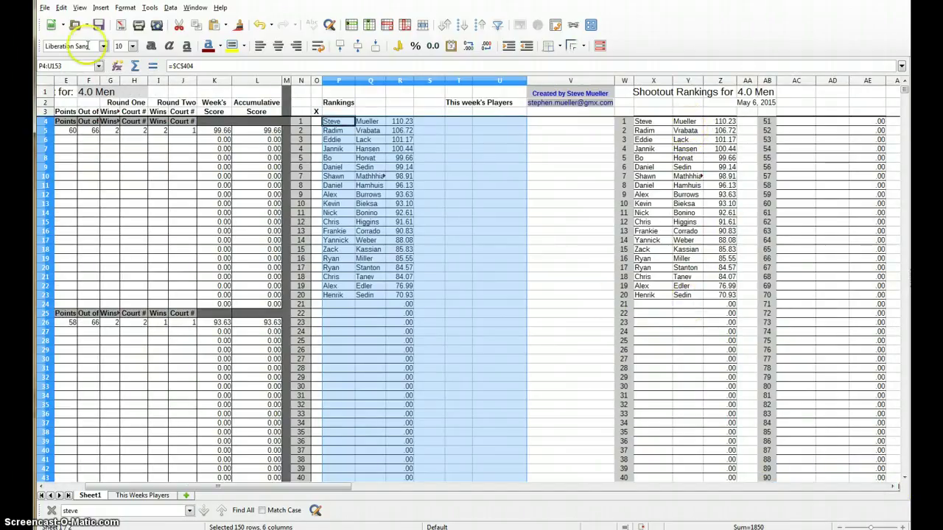
left_click(155, 27)
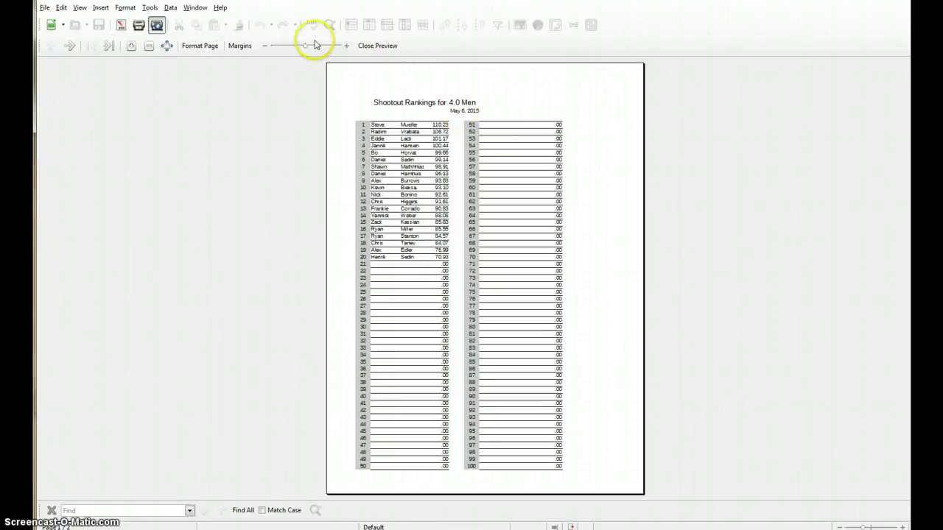
left_click(377, 45)
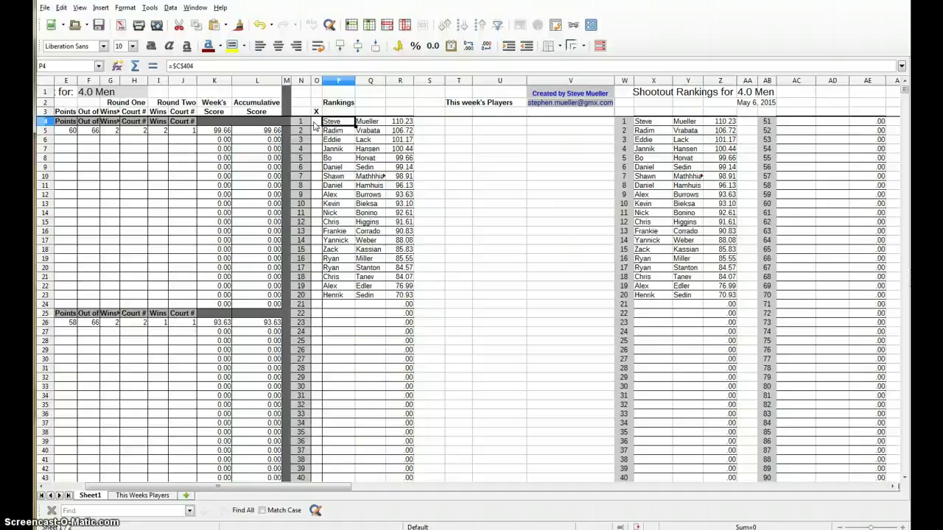
Undo the 1 accidentally entered into cell P4.
type("1")
key("Return")
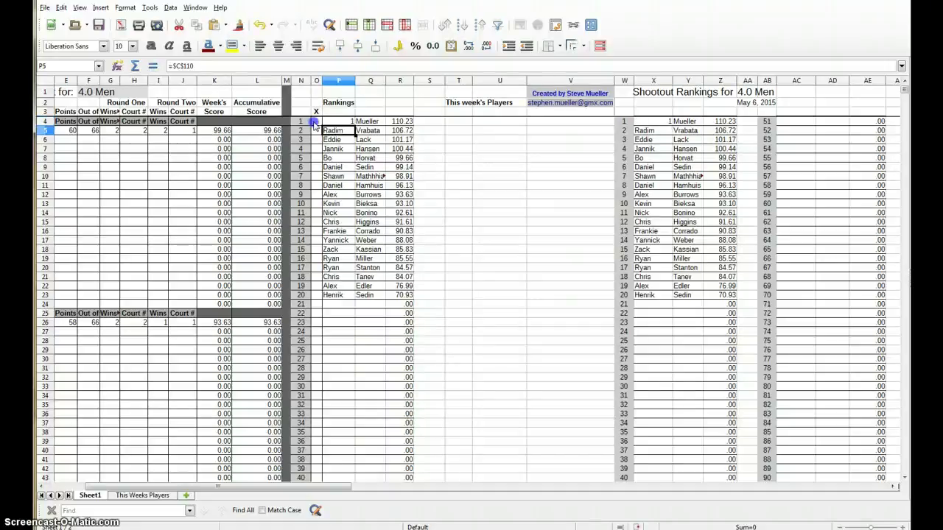
left_click(316, 121)
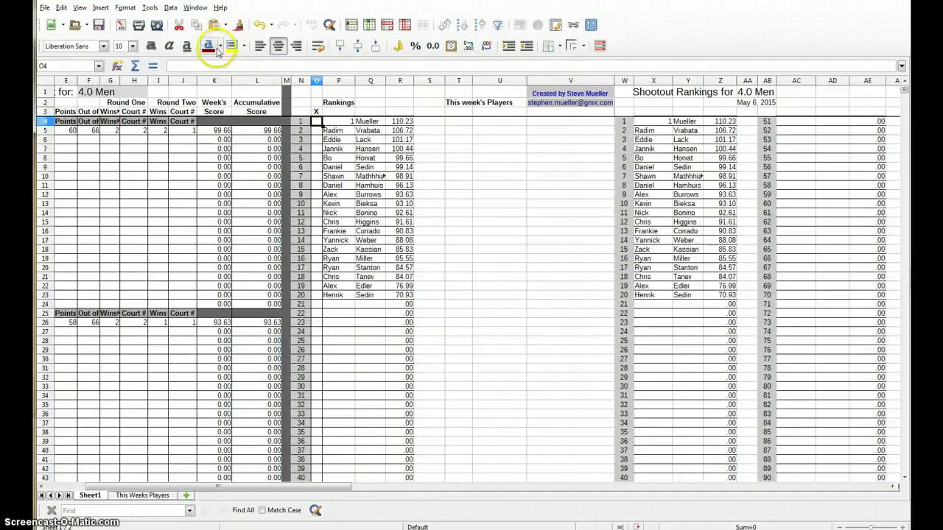
left_click(264, 25)
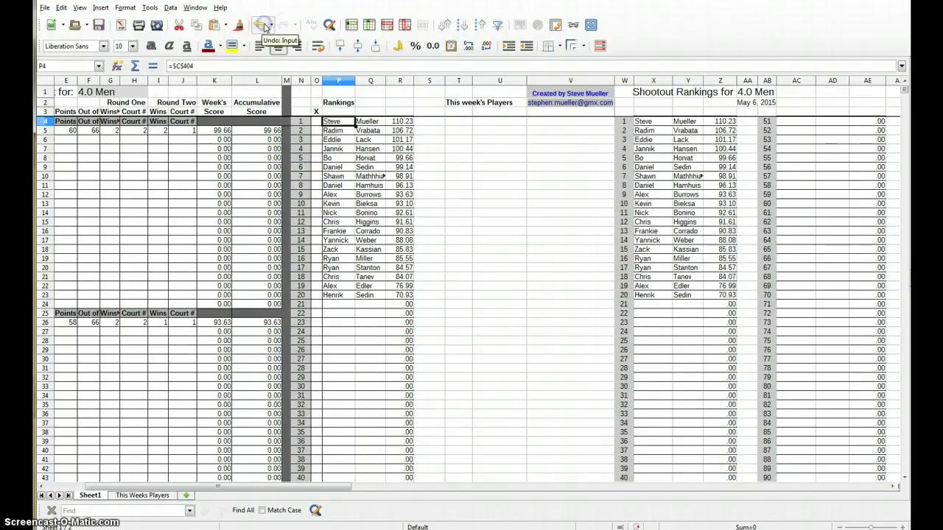
Mark attending players with a 1 in column O, from O4 down to row 22.
left_click(316, 123)
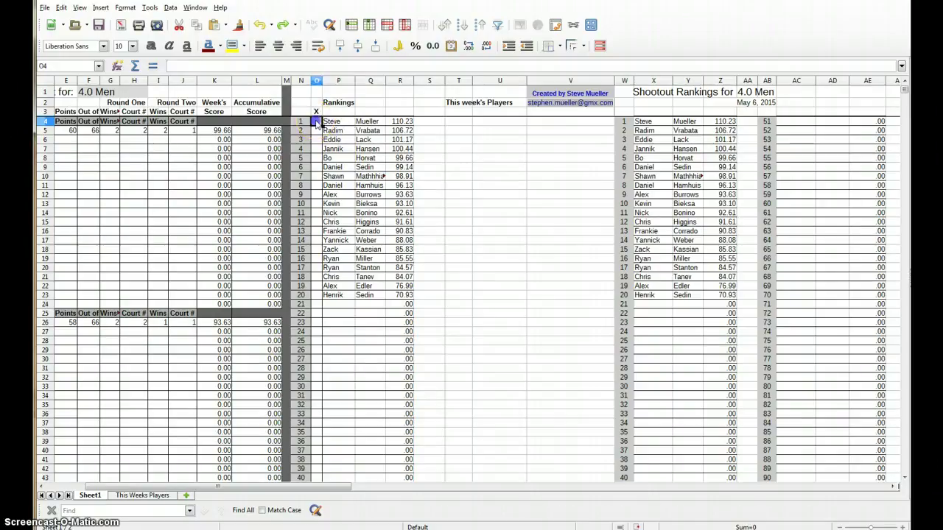
type("1")
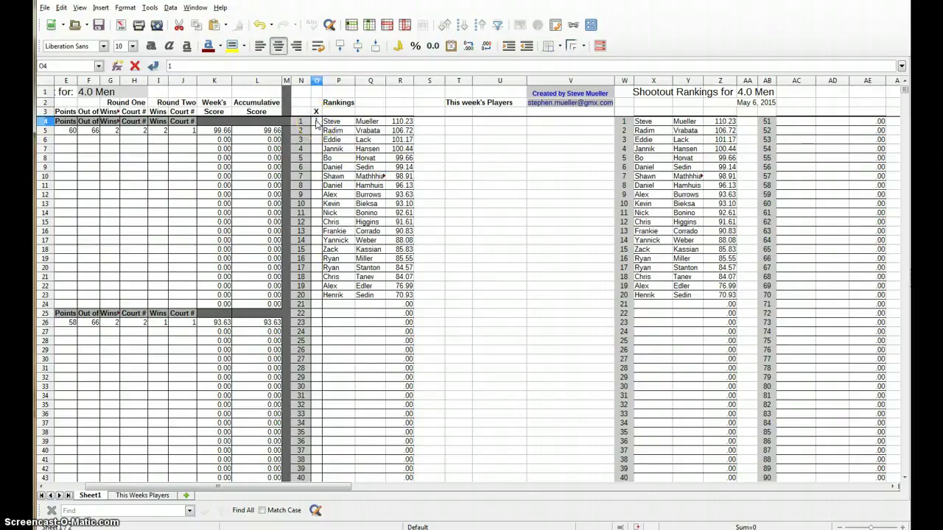
key("Return")
type("1")
key("Return")
key("Return")
type("1")
key("Return")
key("Return")
type("1")
key("Return")
type("1")
key("Return")
type("1")
key("Return")
type("1")
key("Return")
type("1")
key("Return")
type("1")
key("Return")
type("1")
key("Return")
type("1")
key("Return")
type("1")
key("Return")
type("1")
key("Return")
type("1")
key("Return")
type("1")
key("Return")
key("Return")
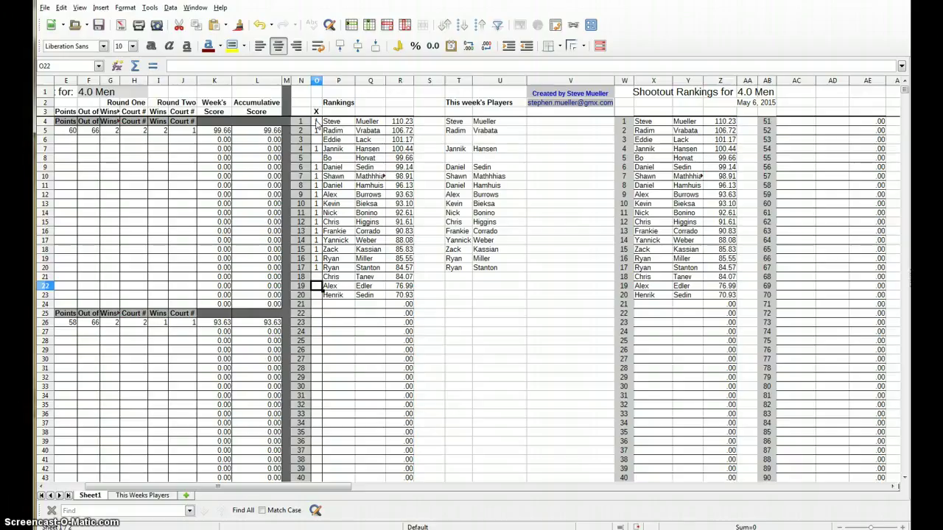
type("1")
key("Return")
type("1")
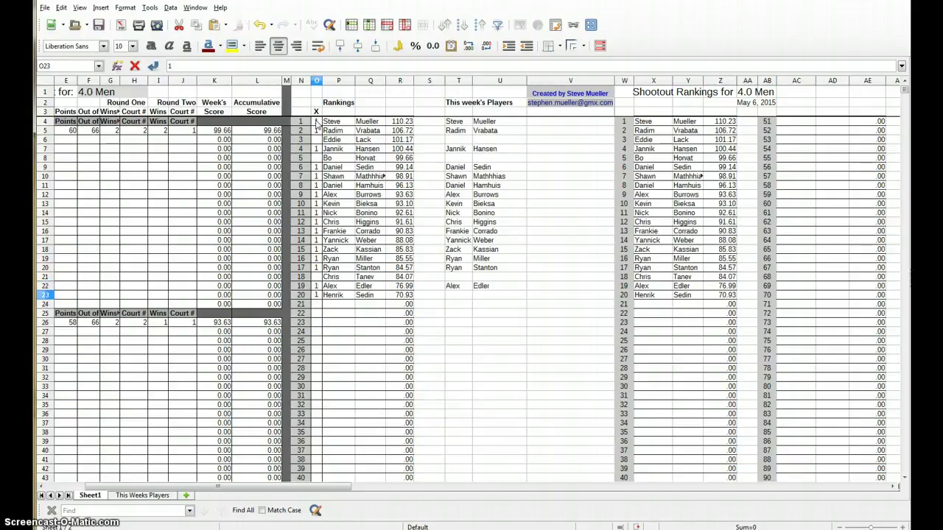
key("Return")
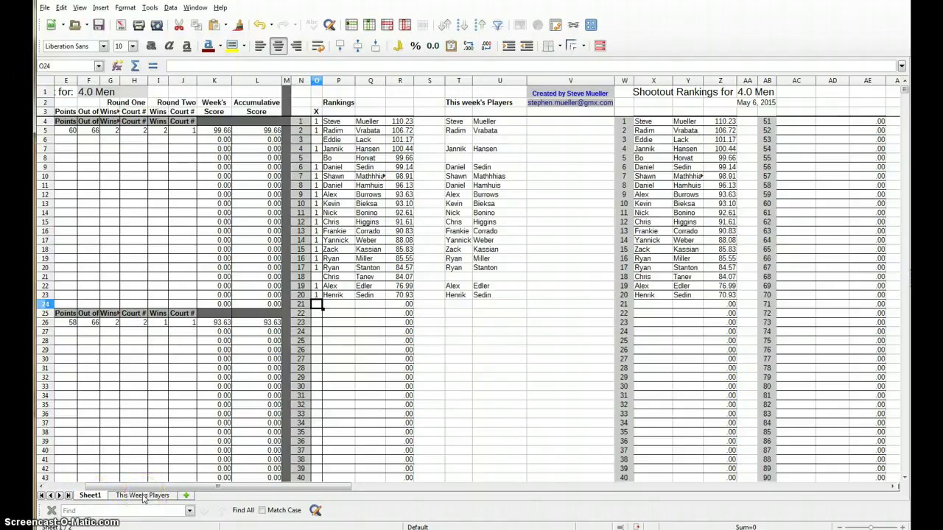
Show the This Weeks Players sheet for May 6, 2015.
left_click(144, 497)
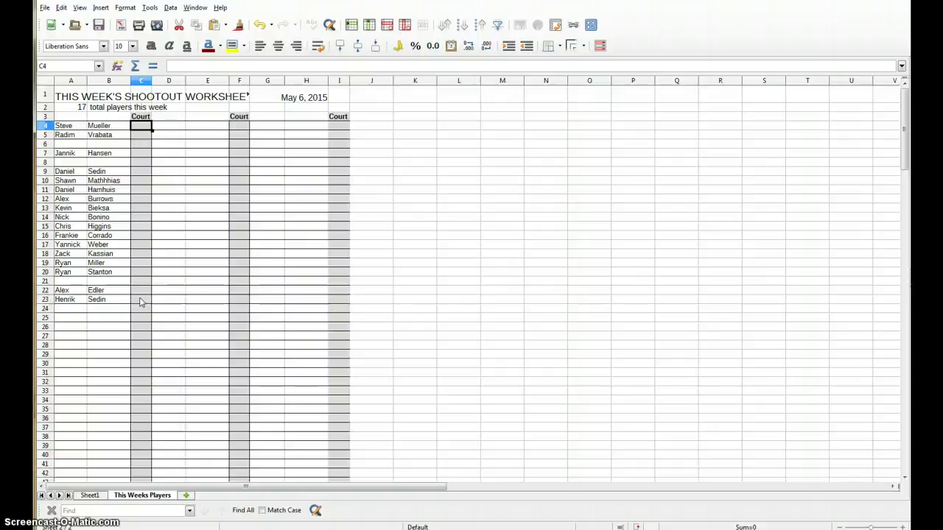
On Sheet1, enter week-two results 55, 66, 2, 1, 1, 2 into E6:J6.
left_click(89, 495)
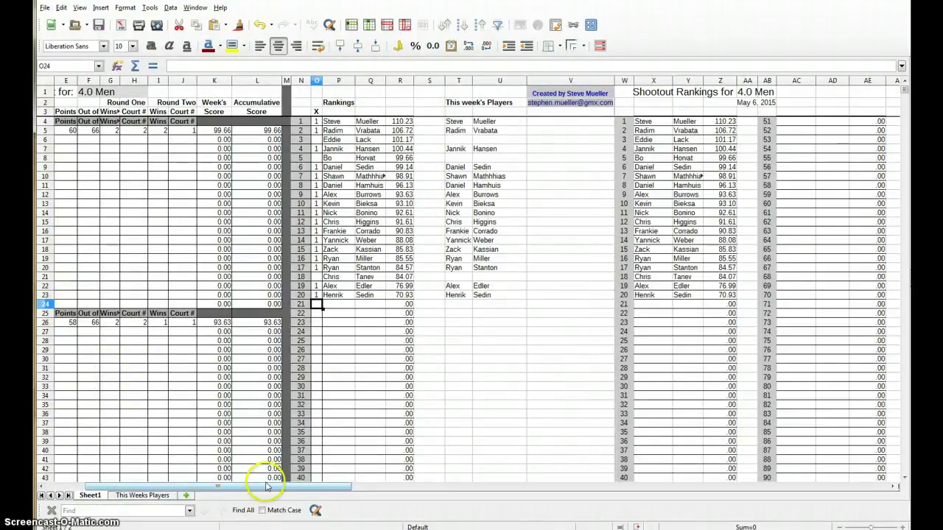
left_click_drag(254, 487, 188, 492)
left_click(187, 141)
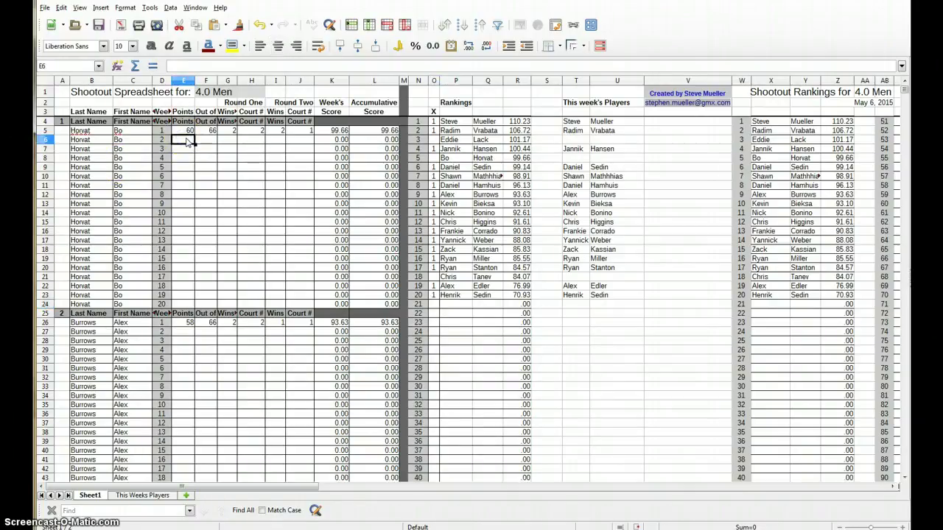
type("55")
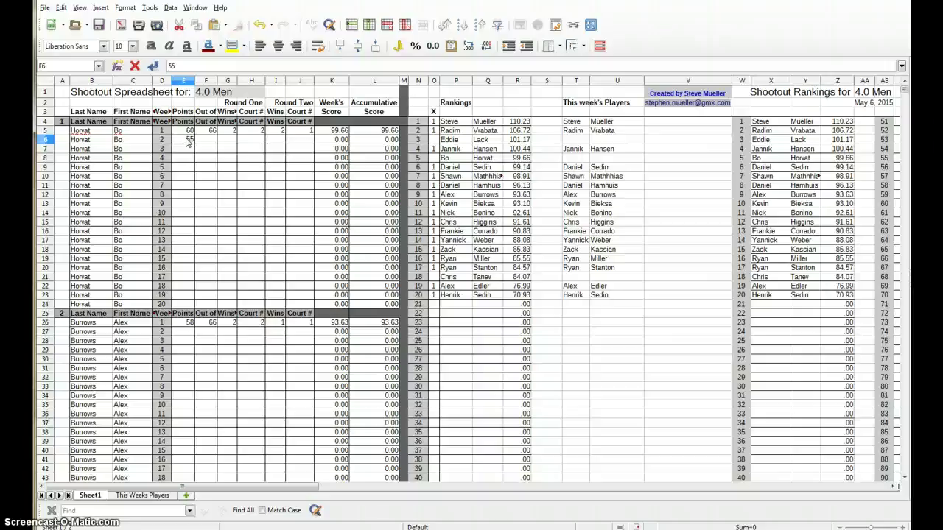
key("Tab")
type("66")
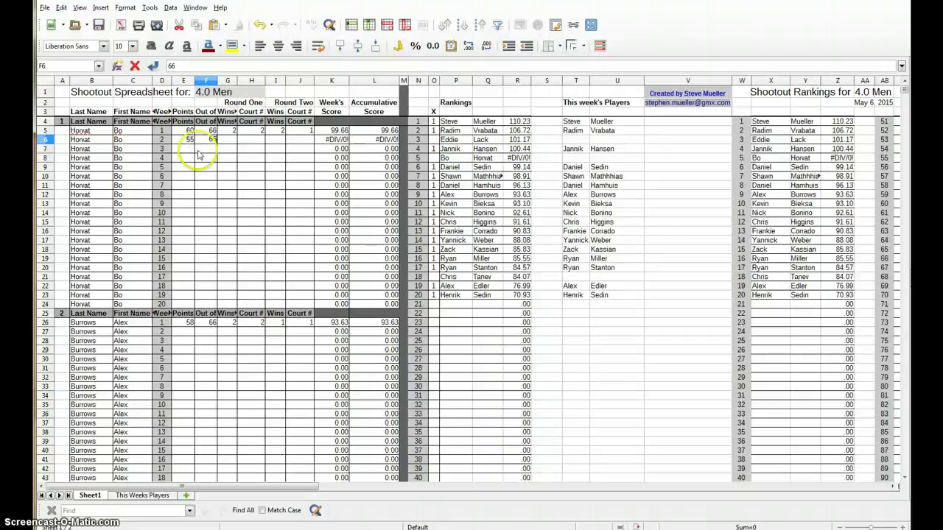
left_click(231, 142)
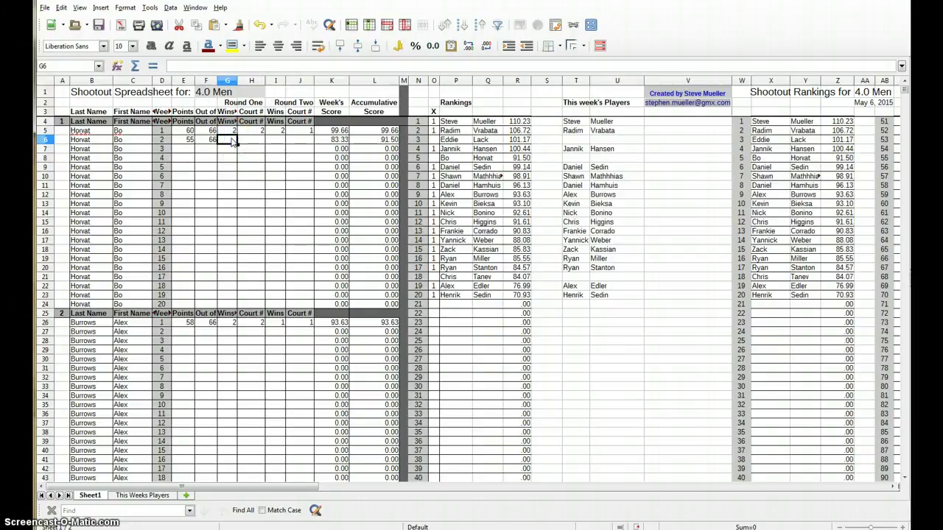
type("2")
key("Tab")
type("1")
key("Tab")
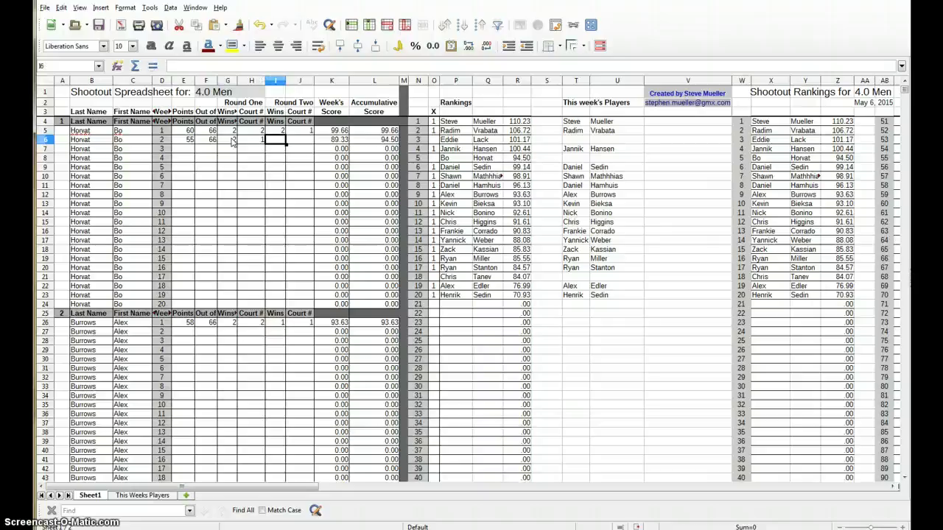
type("1")
key("Tab")
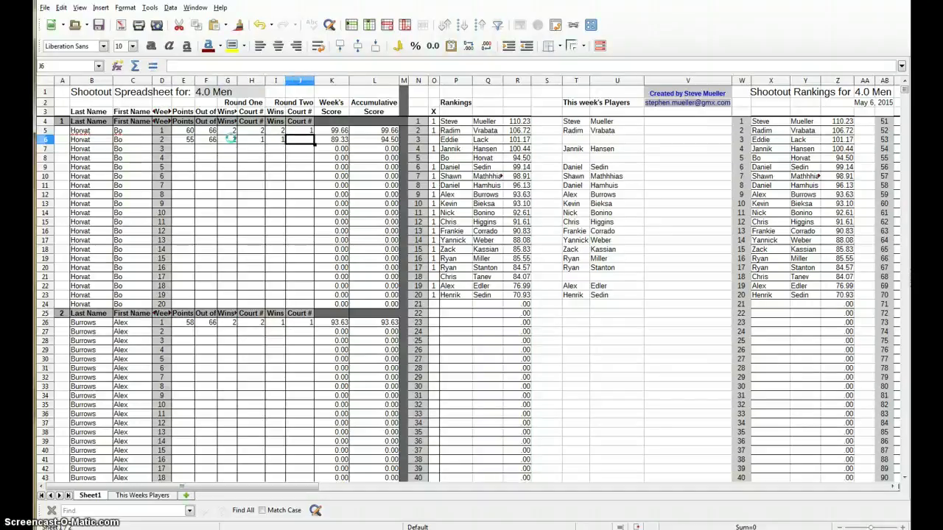
type("2")
key("Tab")
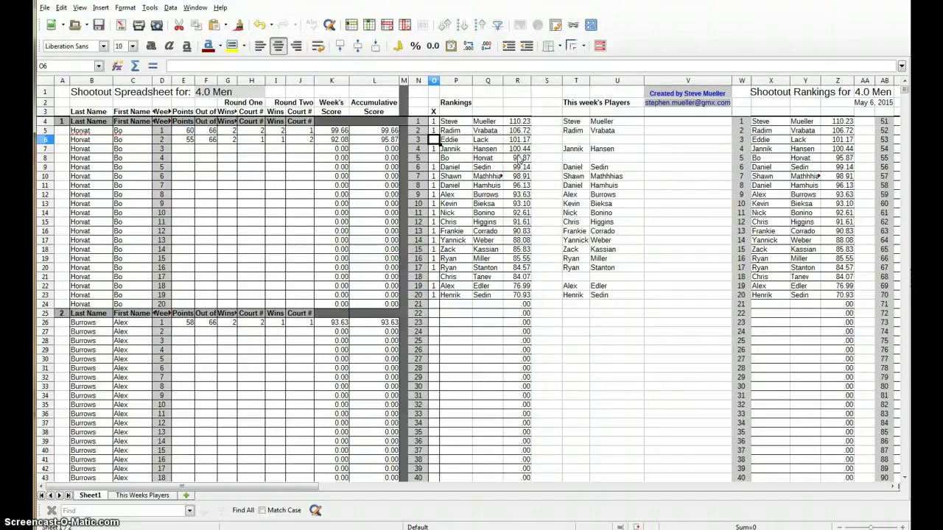
Enter 1 in P4, then overwrite Q8 with t, P11 and Q15 with d, Q18 with x.
left_click(456, 121)
type("1")
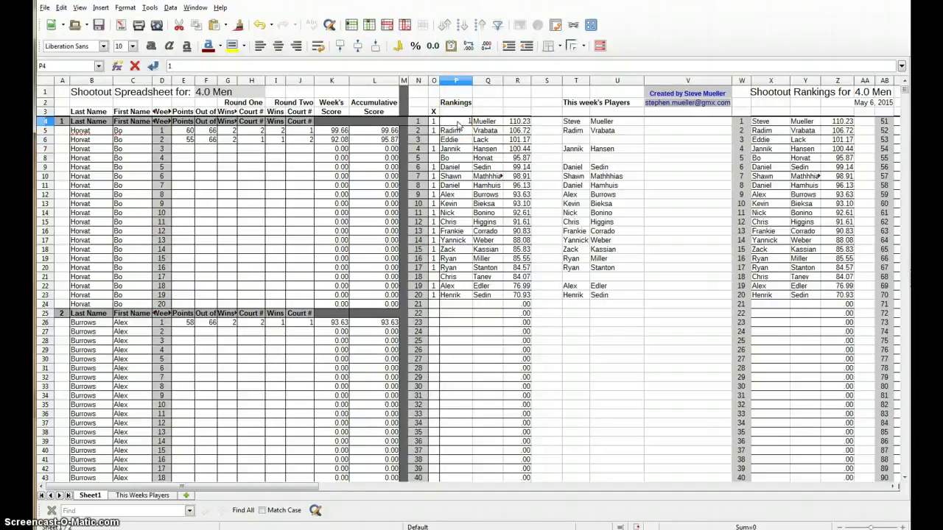
left_click(485, 158)
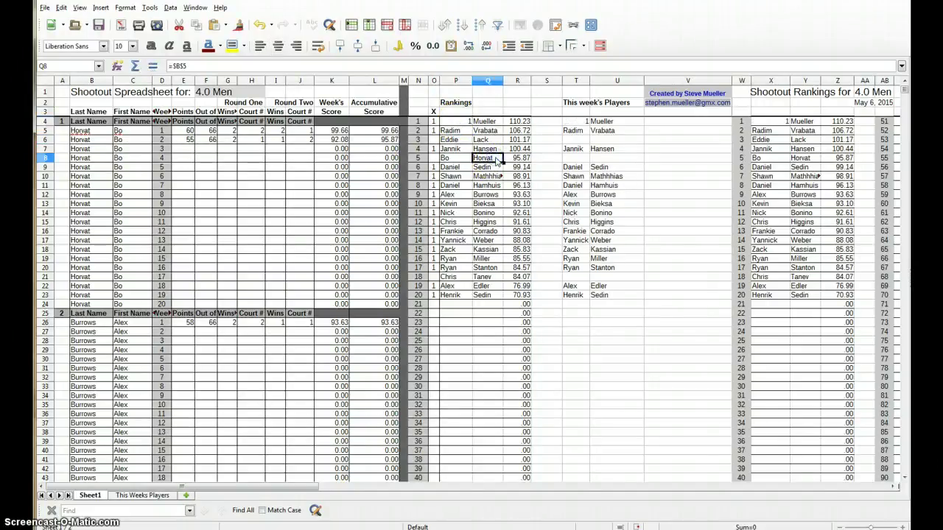
type("t")
left_click(451, 185)
type("d")
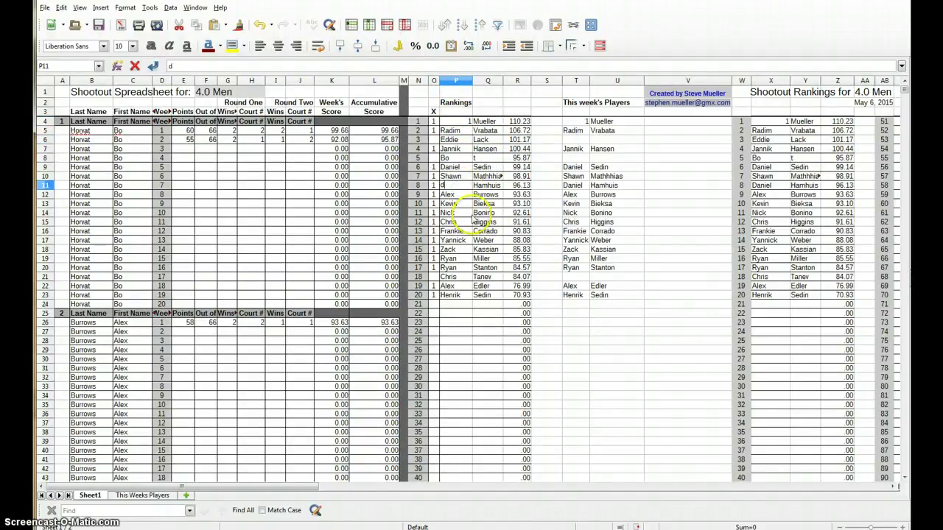
left_click(485, 222)
type("d")
left_click(483, 250)
type("x")
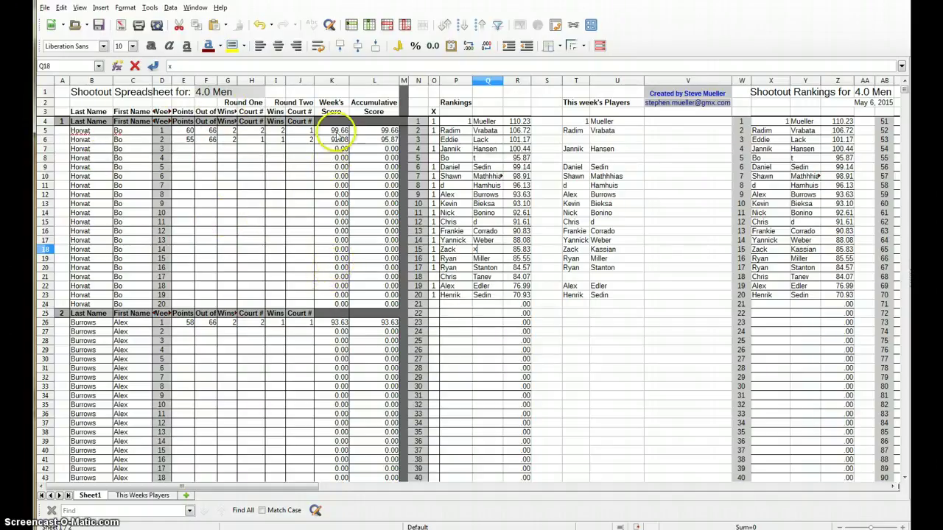
left_click(373, 138)
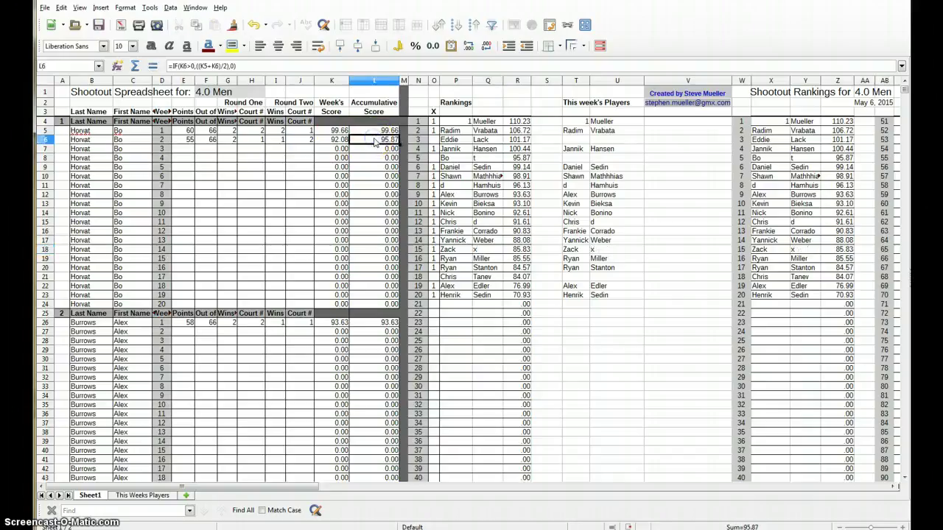
left_click(901, 66)
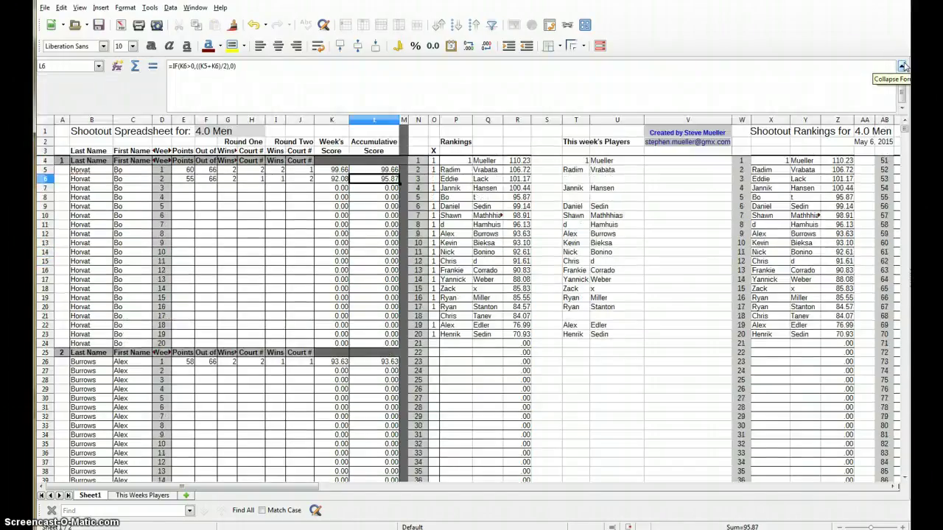
left_click(331, 169)
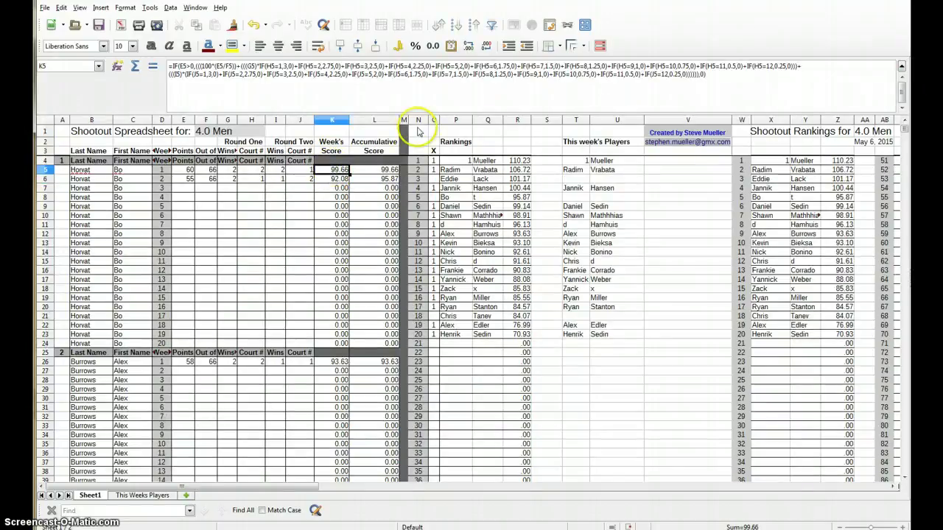
left_click(902, 67)
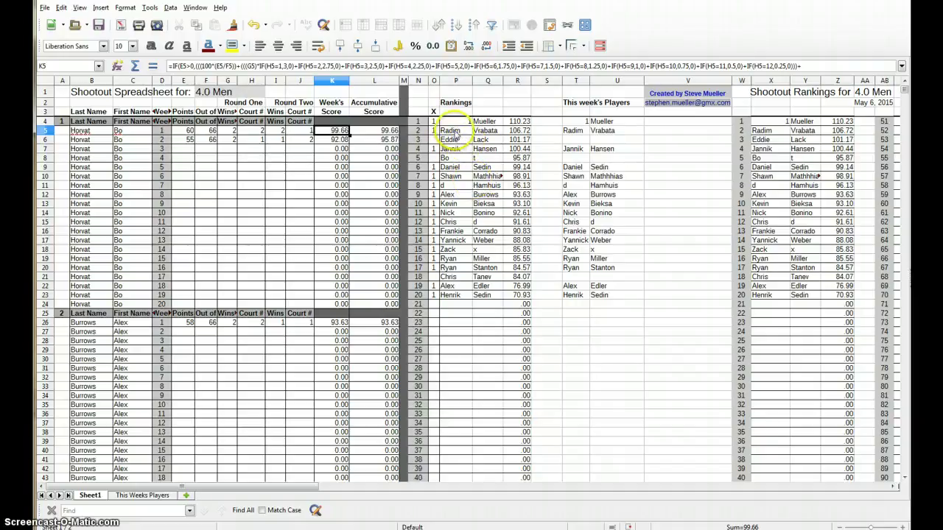
left_click(451, 131)
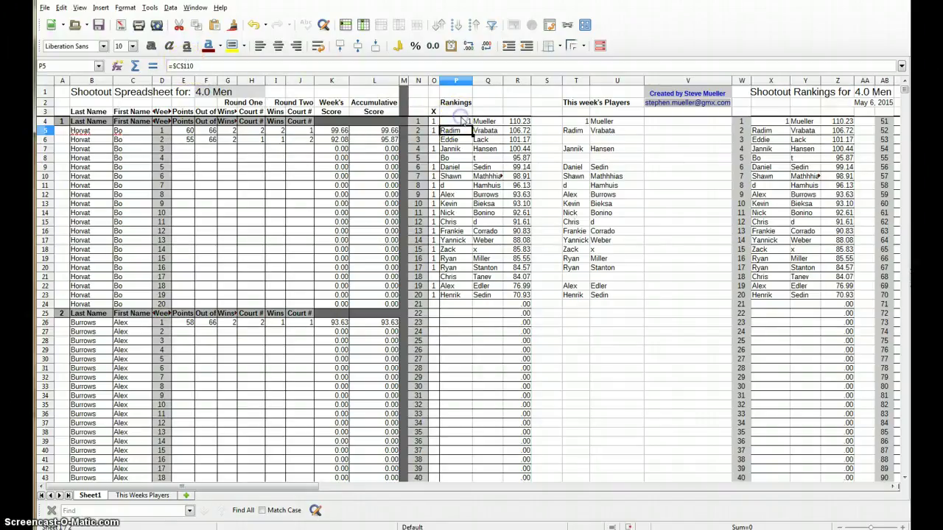
left_click(460, 120)
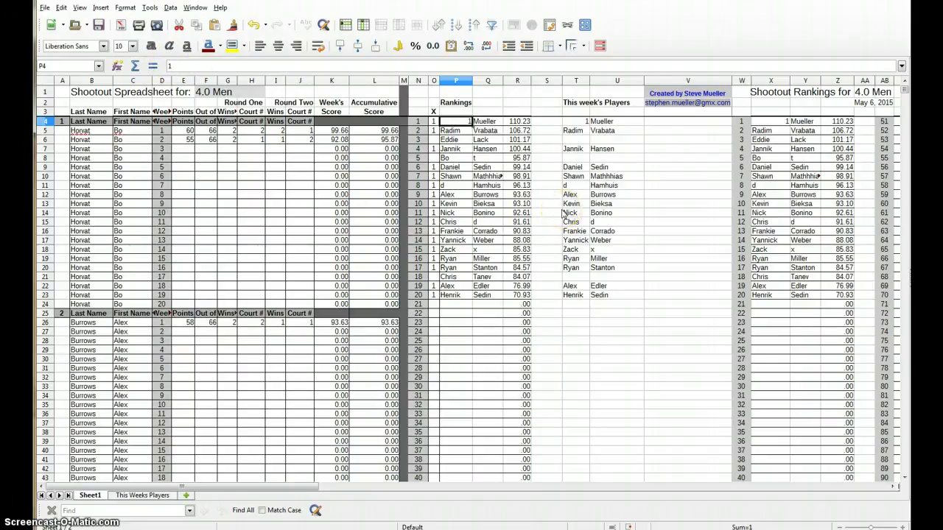
Select the Recover database range BA4:BF153 through Data > Select Range.
left_click(175, 11)
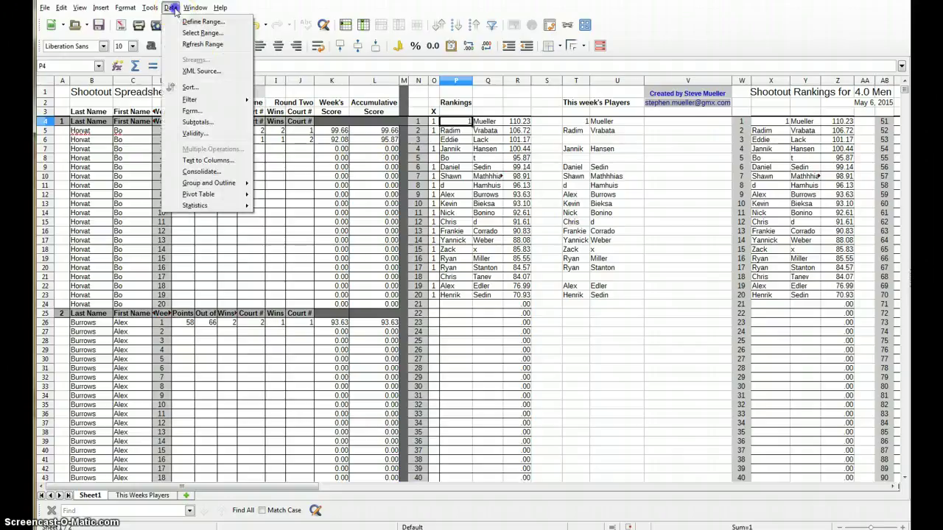
left_click(185, 29)
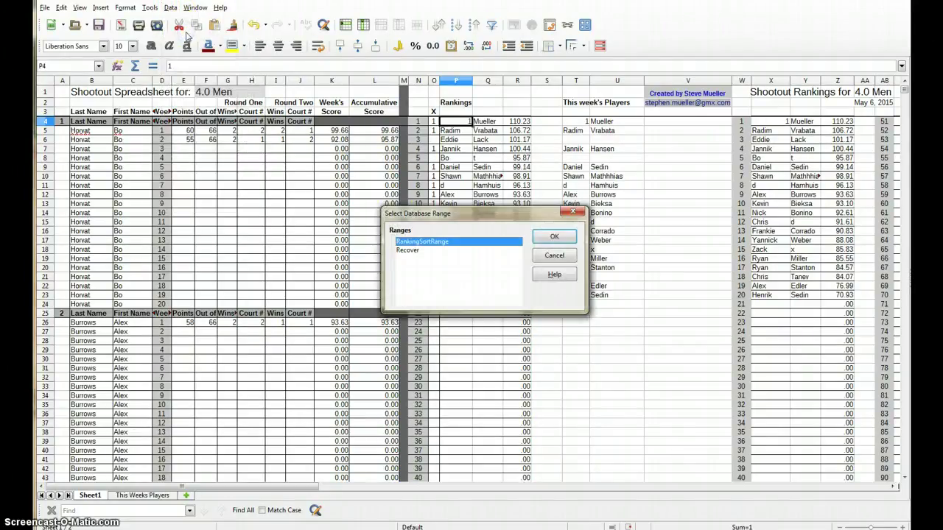
left_click(406, 250)
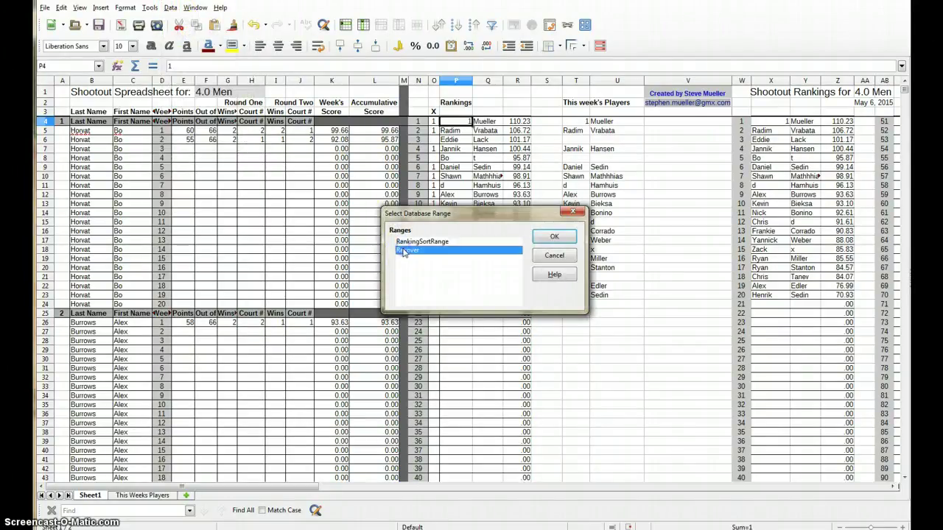
left_click(560, 236)
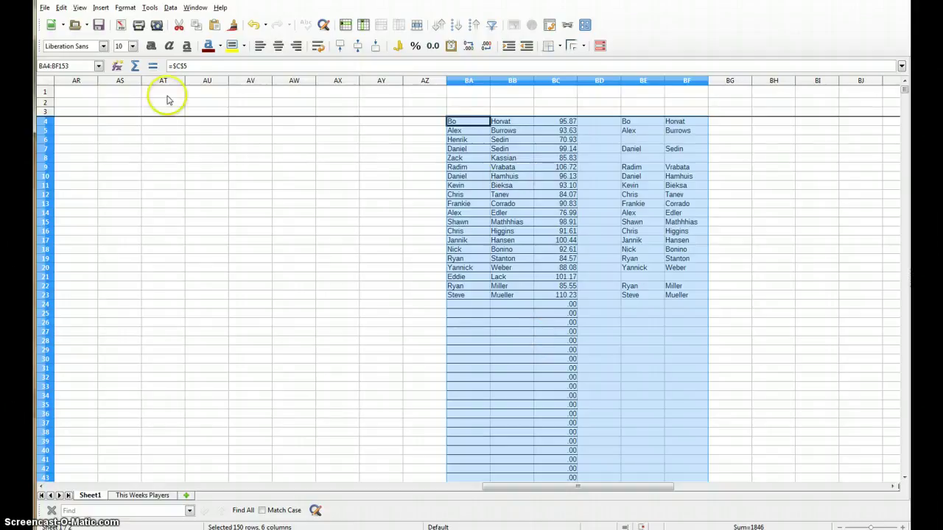
Copy the Recover range's backup formulas and return to the top of the sheet.
left_click(198, 28)
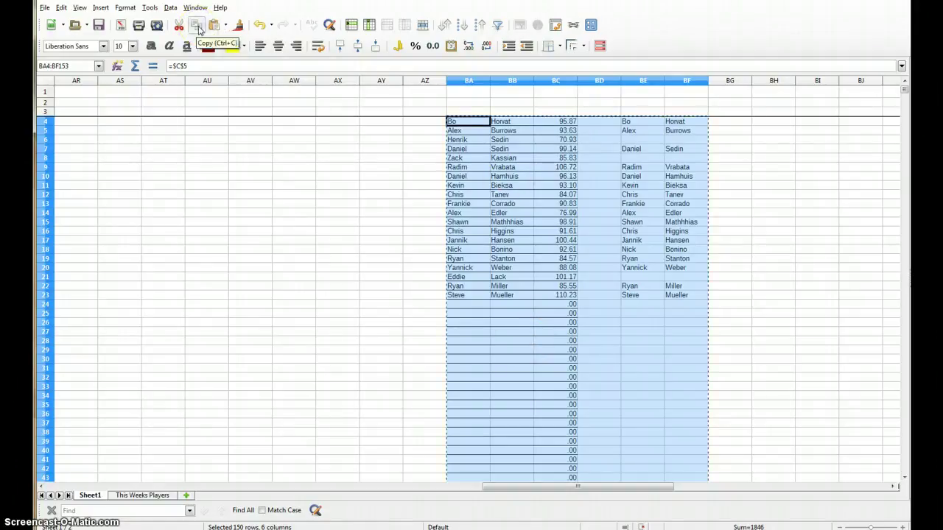
left_click(426, 488)
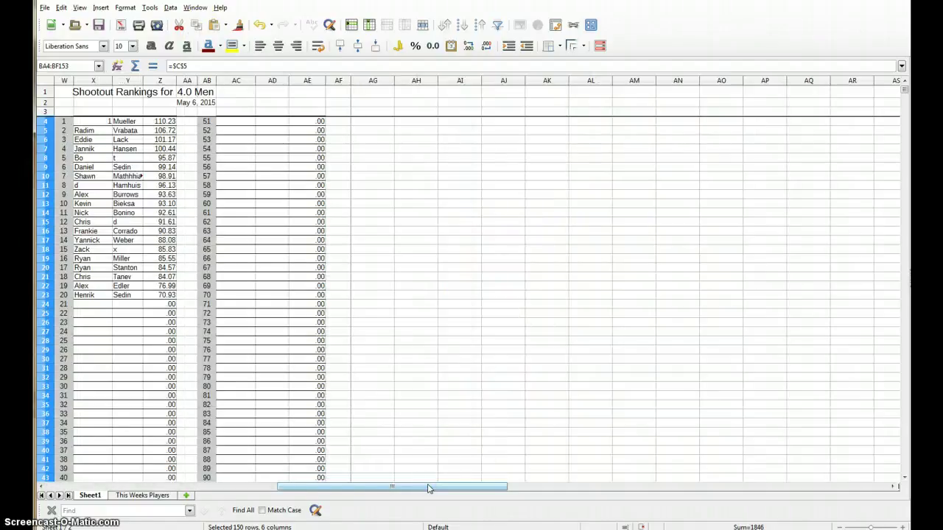
left_click_drag(428, 488, 408, 492)
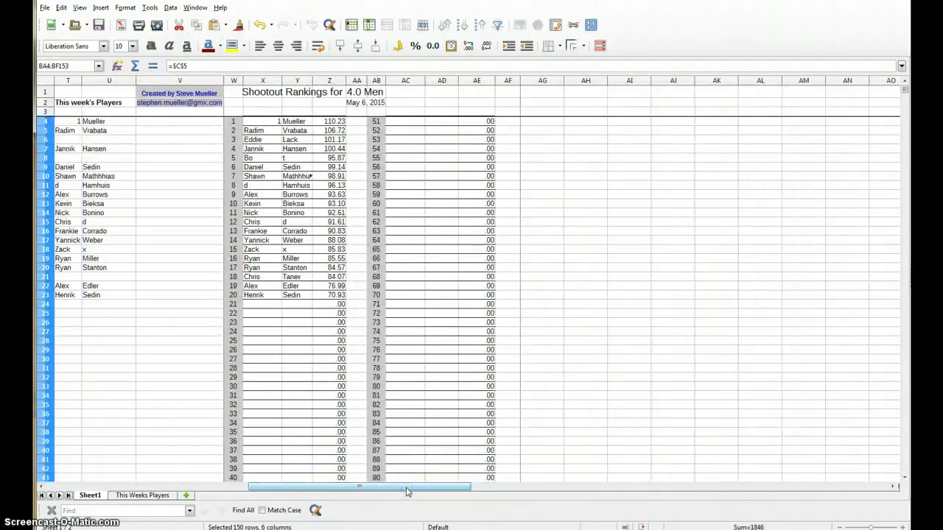
key("ctrl+Home")
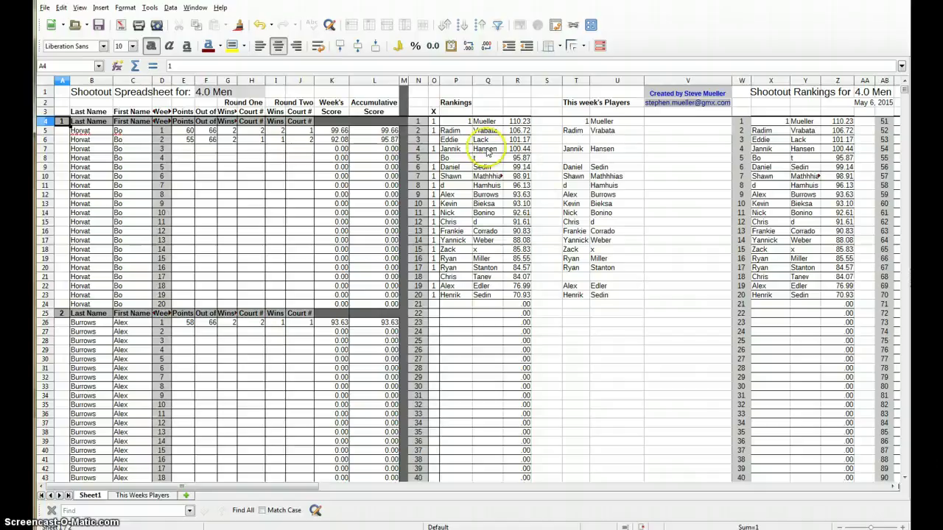
Paste the recovered formulas at P4, confirming the overwrite of the existing ranking cells.
left_click(455, 122)
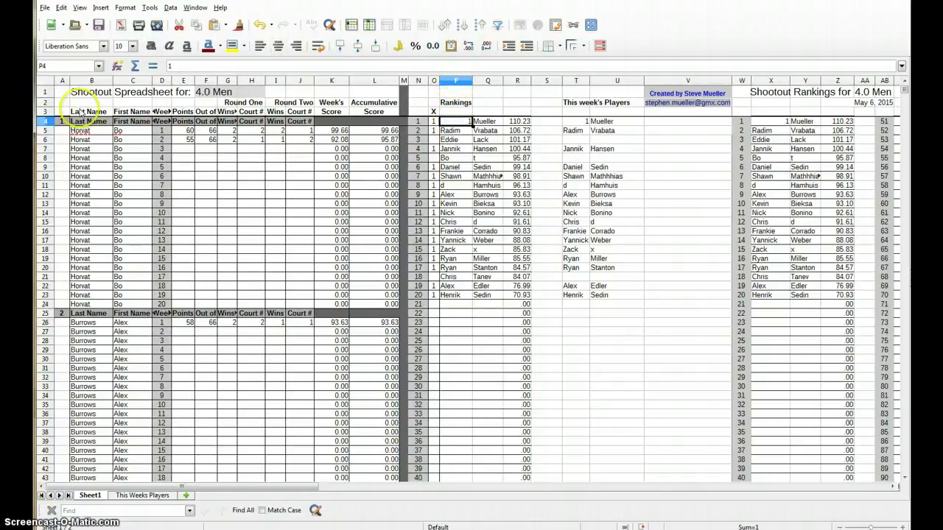
left_click(465, 123)
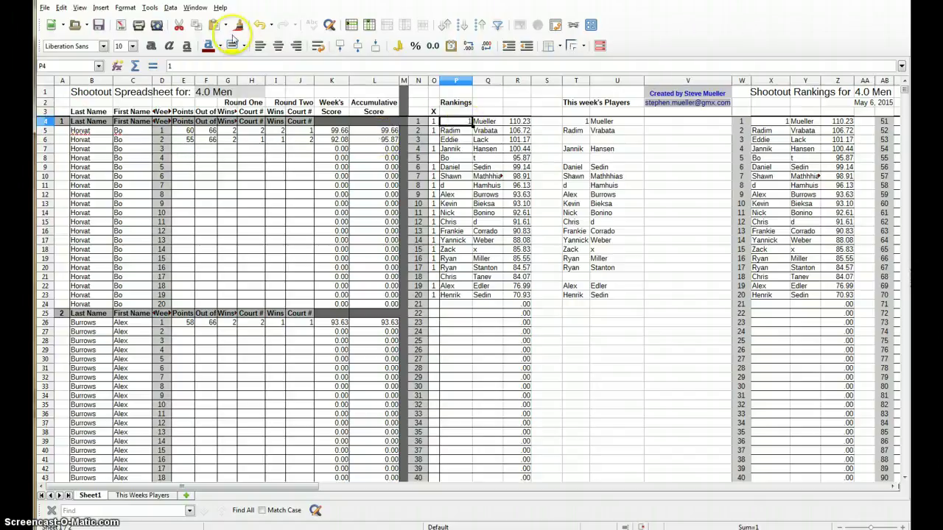
left_click(215, 25)
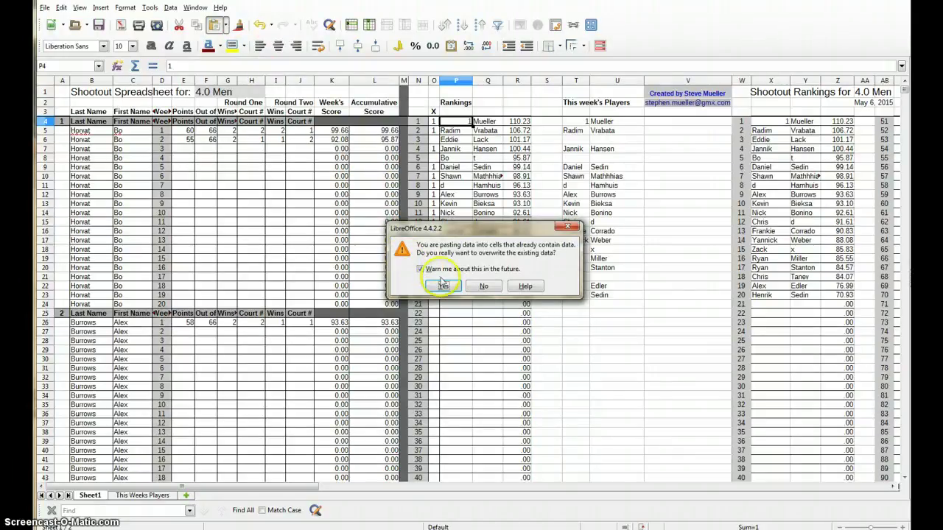
left_click(444, 287)
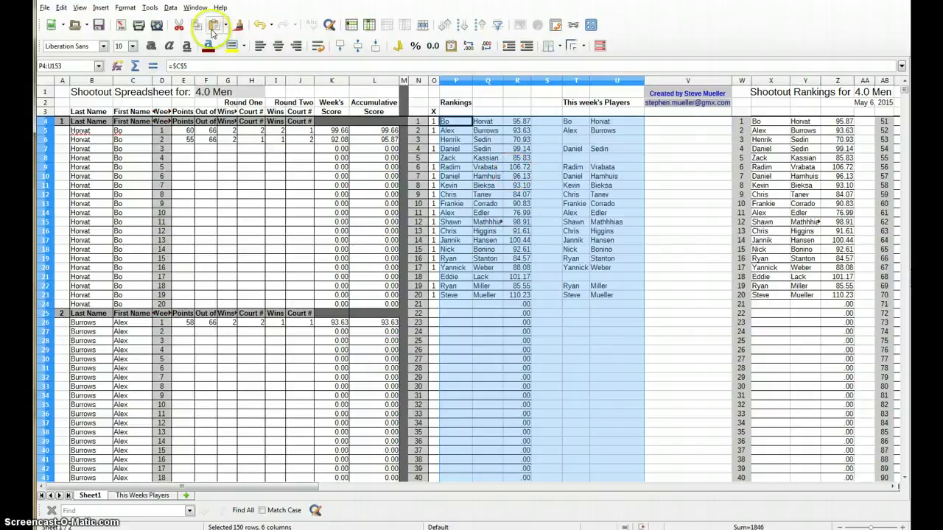
Sort the rankings by Column R descending, then deselect by choosing empty cell V24.
left_click(171, 7)
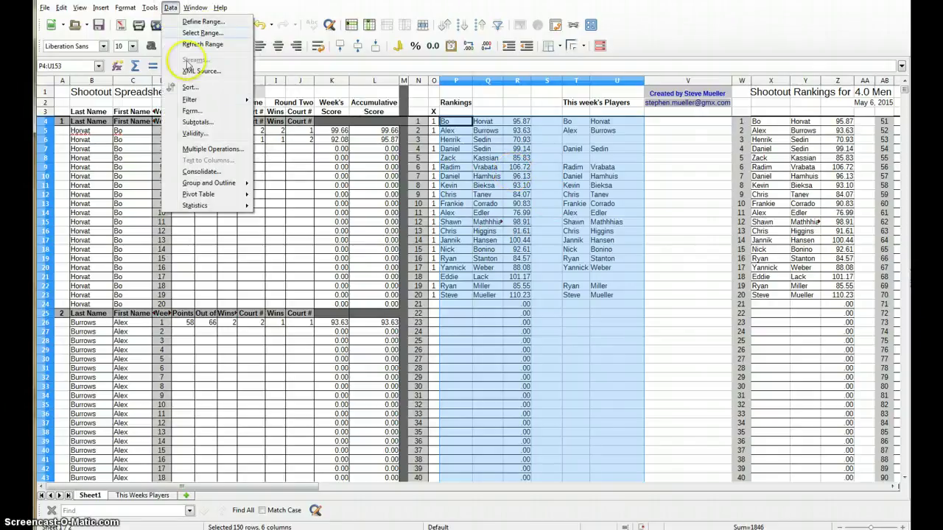
left_click(200, 86)
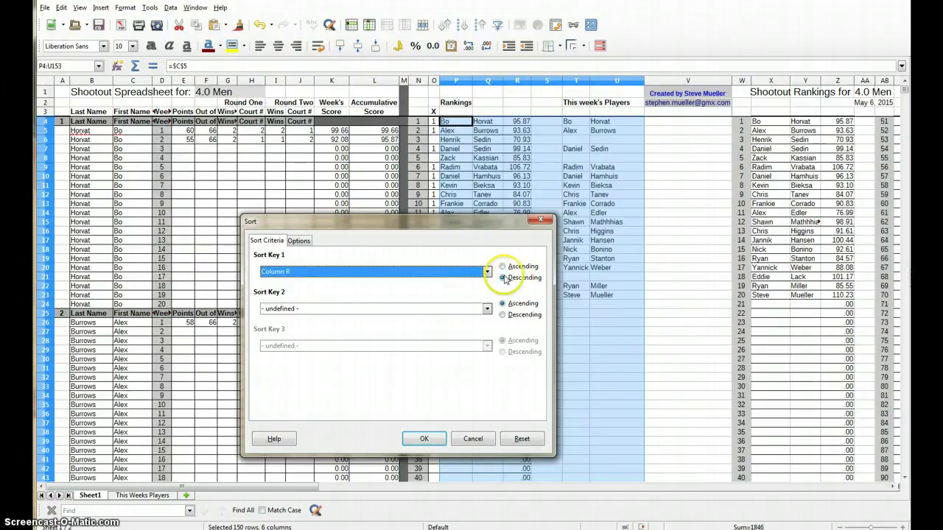
left_click(424, 439)
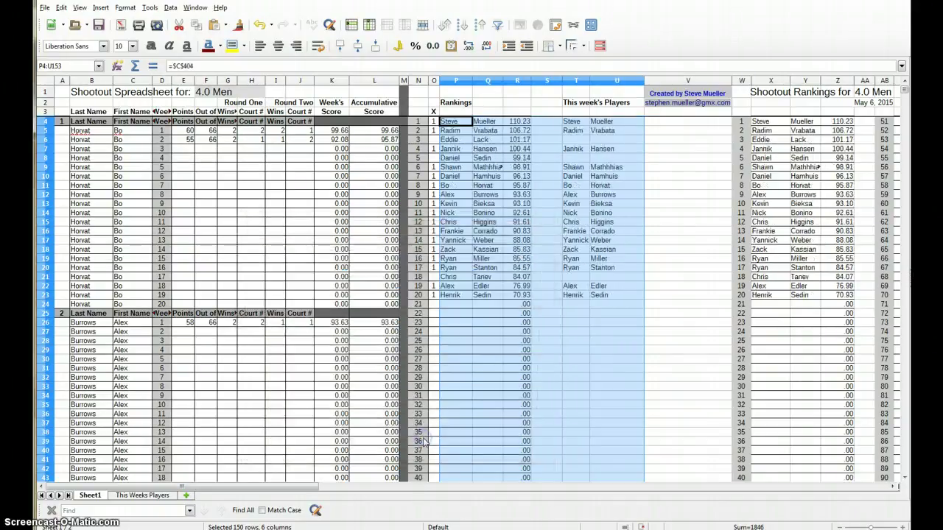
left_click(672, 308)
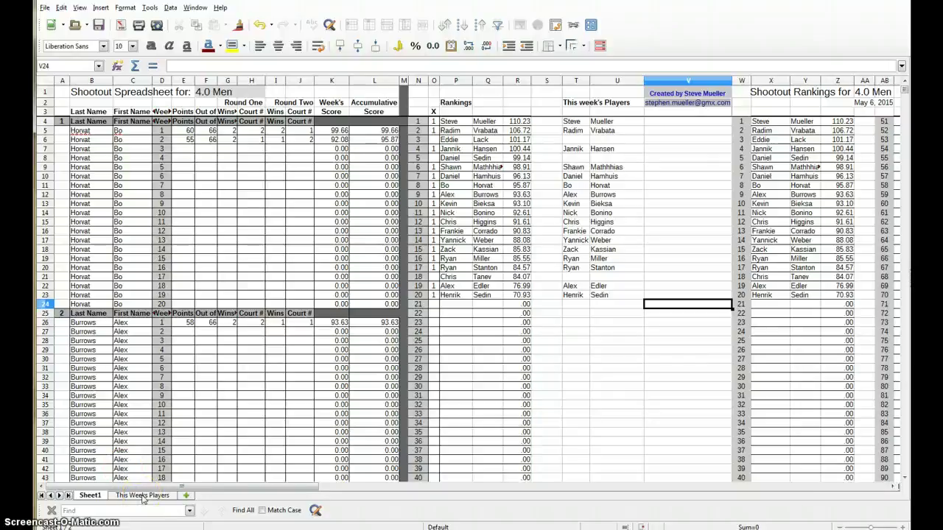
Review the 17 attendees on This Weeks Players, close the Find toolbar, and return to Sheet1.
left_click(142, 498)
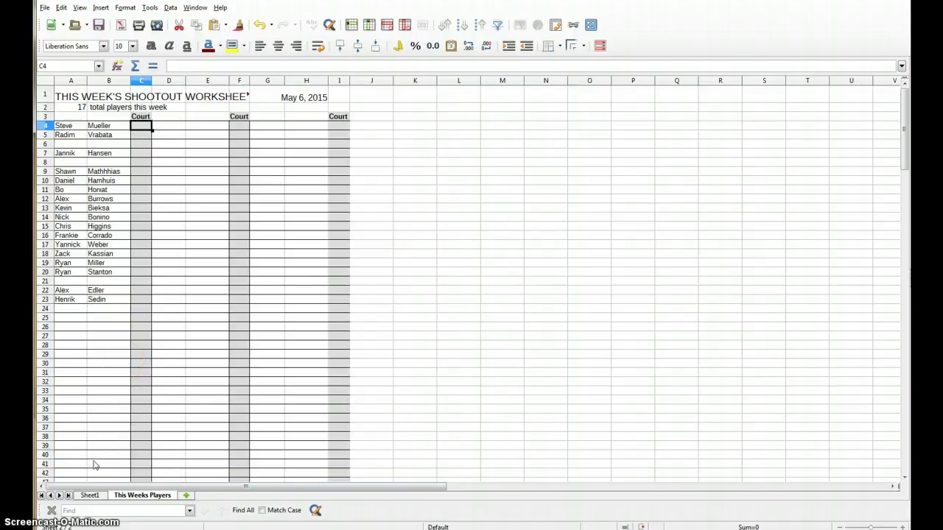
left_click(52, 510)
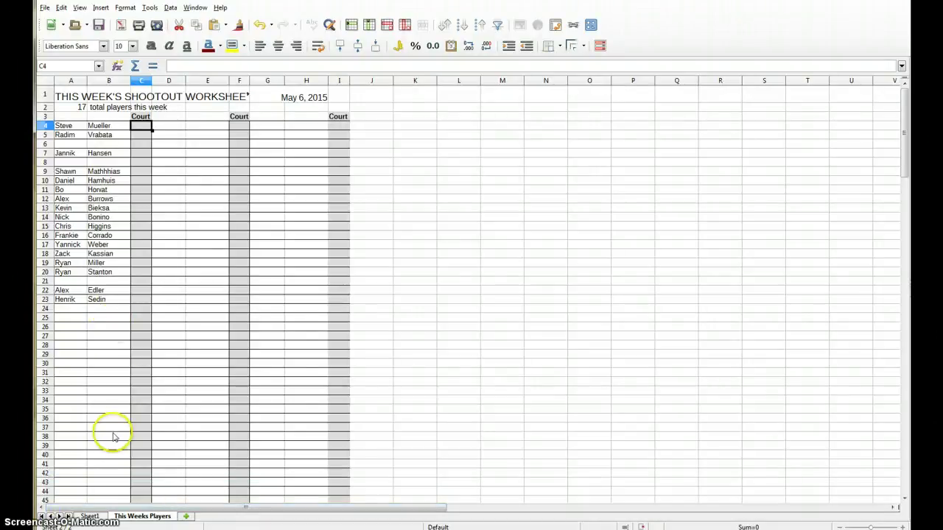
left_click(89, 517)
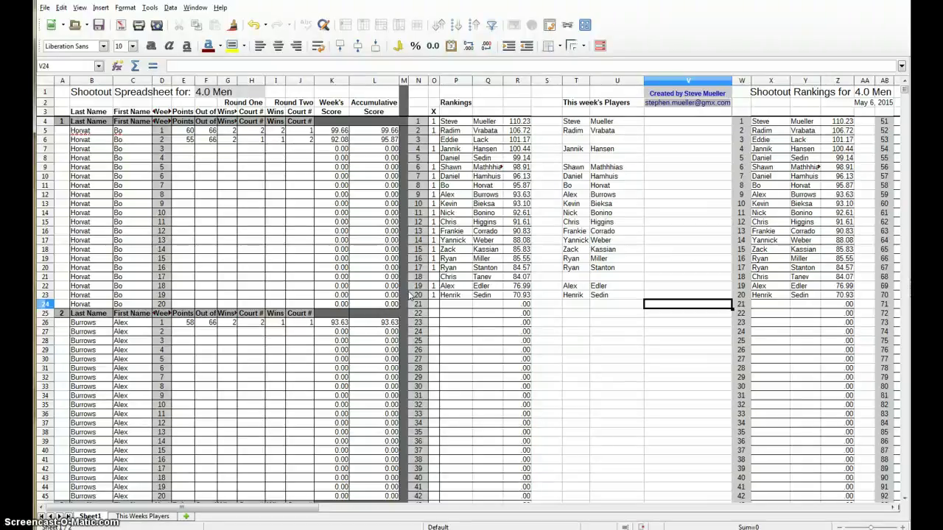
left_click(410, 292)
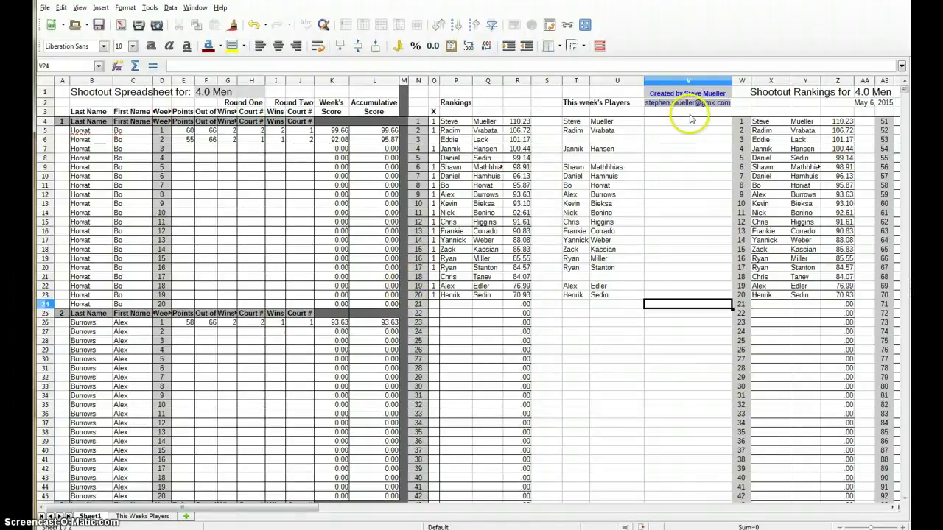
left_click(690, 107)
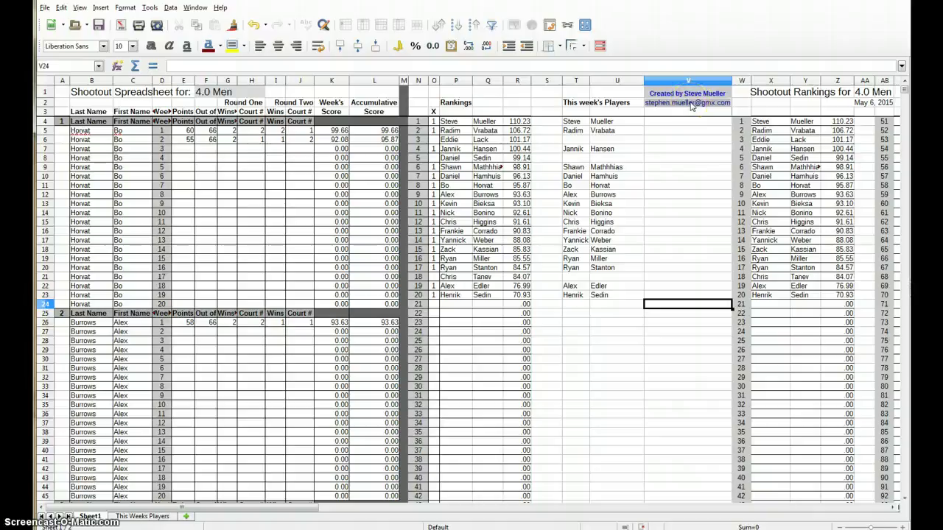